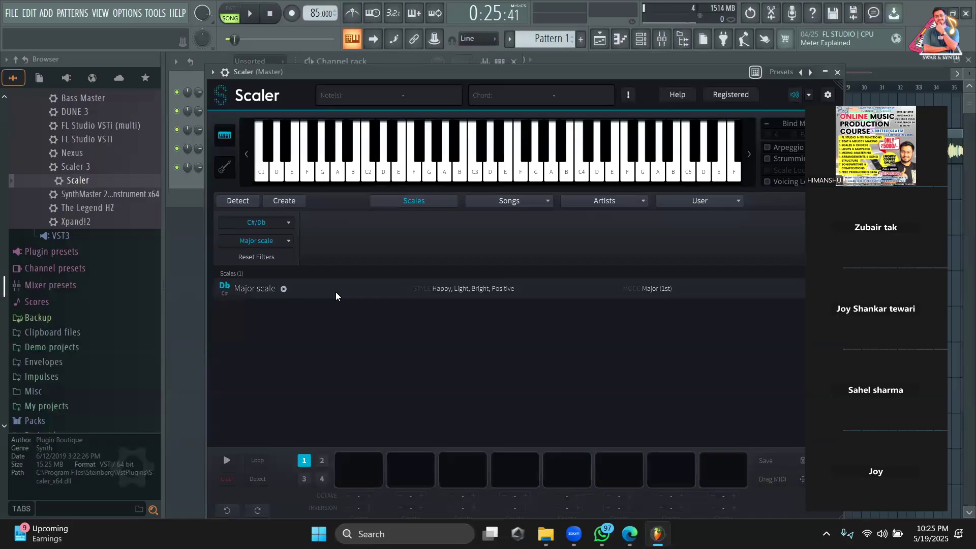
Step: Display the Db Major scale's diatonic chords in Scaler and audition the Db maj and Eb min triads
{"action": "left_click", "coordinate": [307, 421]}
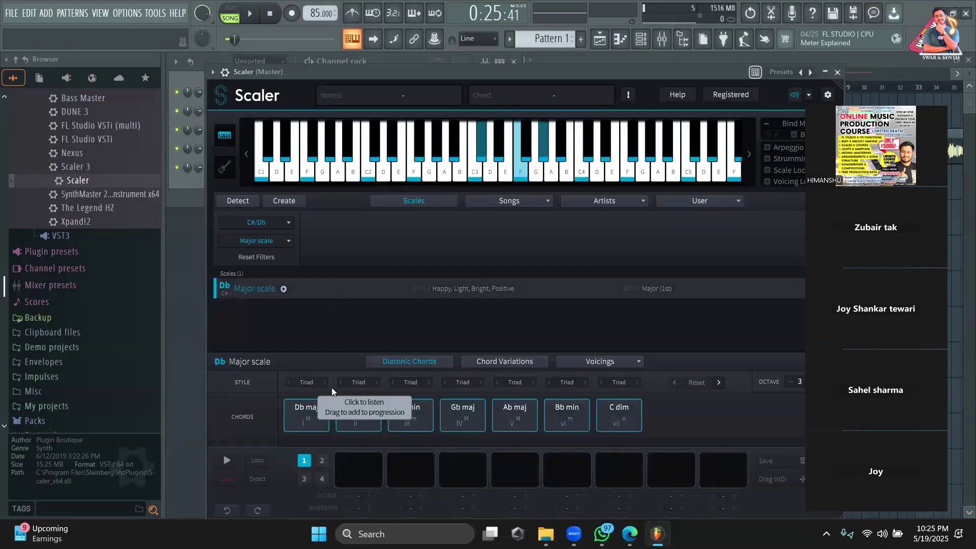
{"action": "left_click_drag", "start_coordinate": [483, 72], "coordinate": [497, 52]}
{"action": "left_click", "coordinate": [367, 380]}
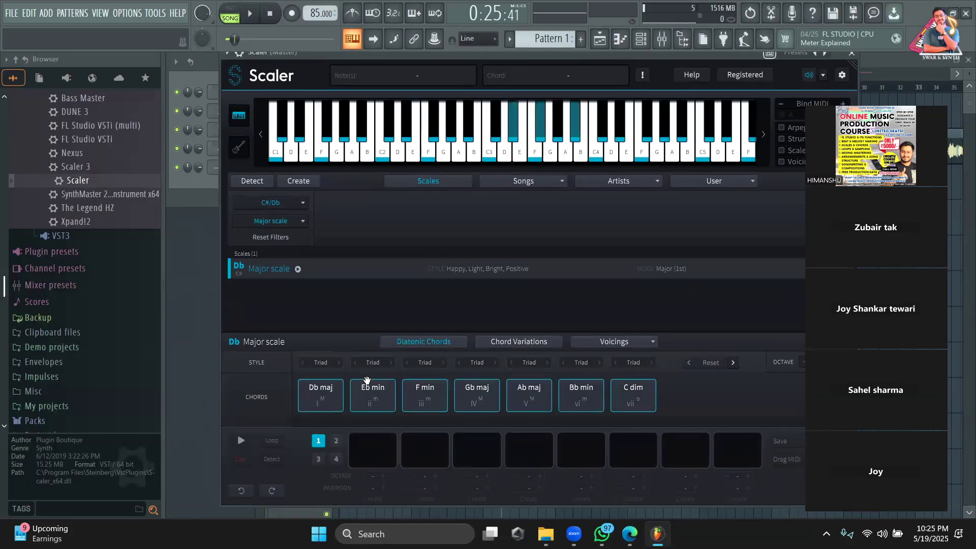
Step: Add Db maj to the first slot and Eb min to the fifth slot of Scaler's progression, and close Scaler
{"action": "left_click_drag", "start_coordinate": [323, 395], "coordinate": [369, 452]}
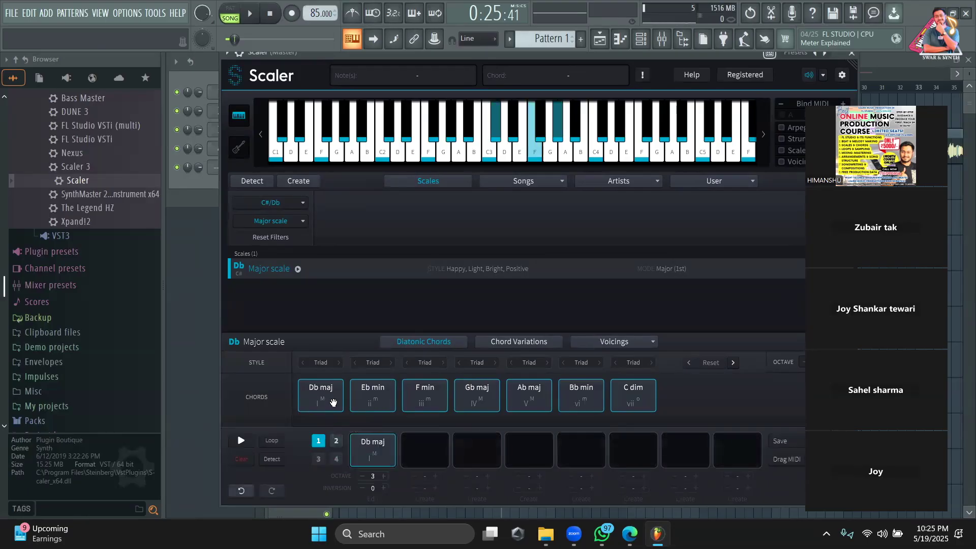
{"action": "left_click", "coordinate": [375, 454]}
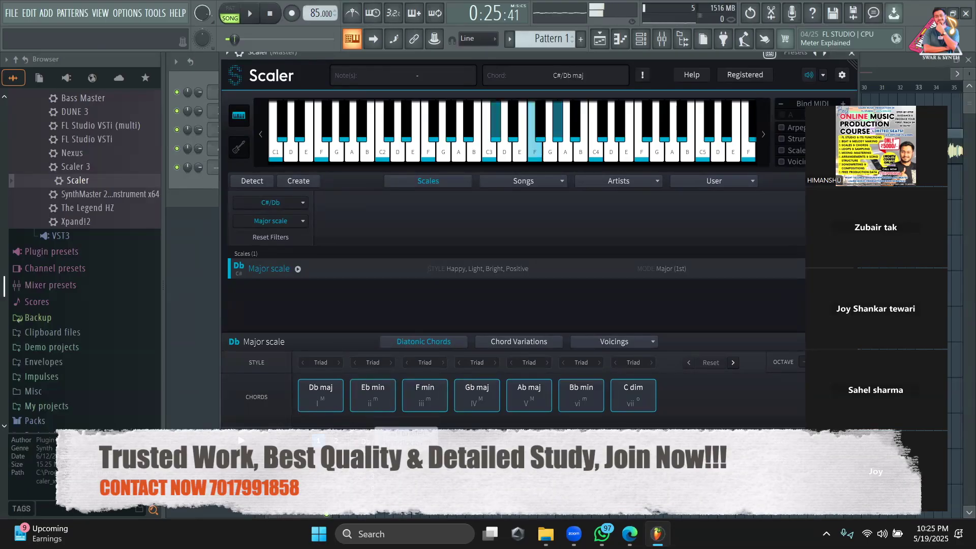
{"action": "left_click", "coordinate": [373, 394]}
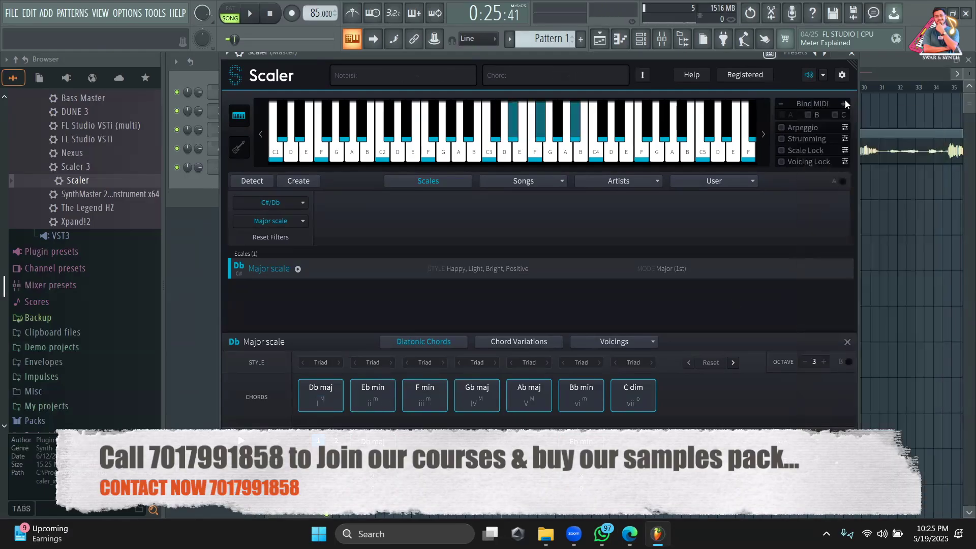
{"action": "left_click", "coordinate": [855, 55]}
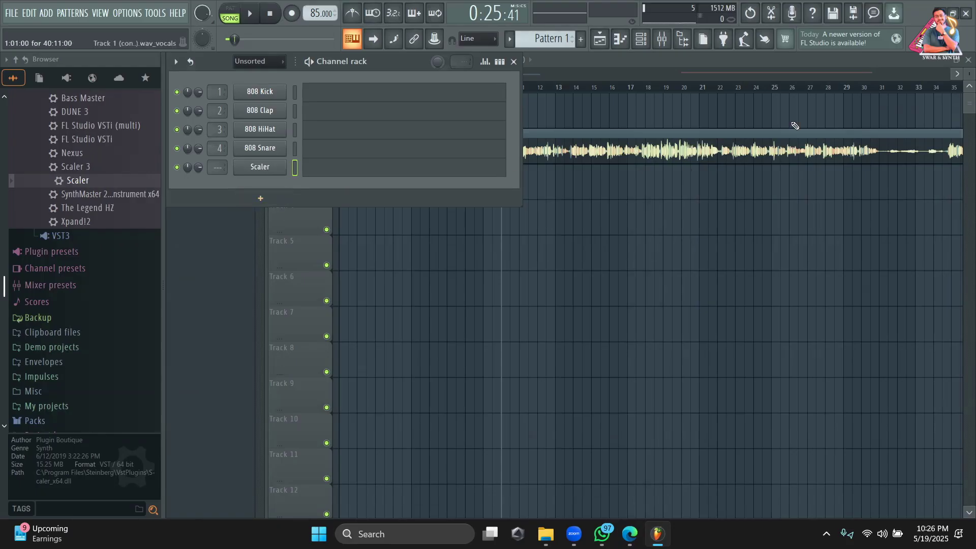
Step: Move the playhead to about bar 31 and add Sytrus from the Synth classic generators as a new channel
{"action": "left_click", "coordinate": [891, 84]}
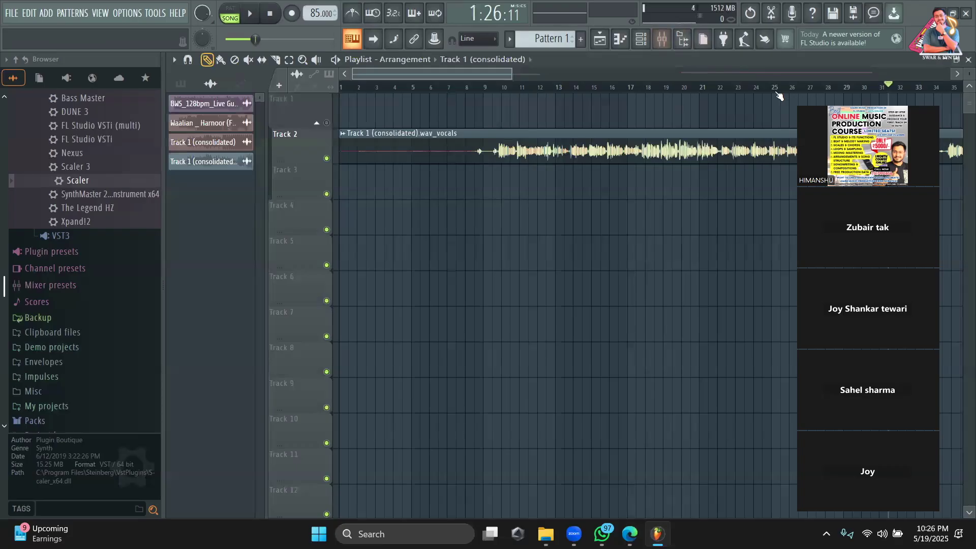
{"action": "left_click", "coordinate": [641, 40]}
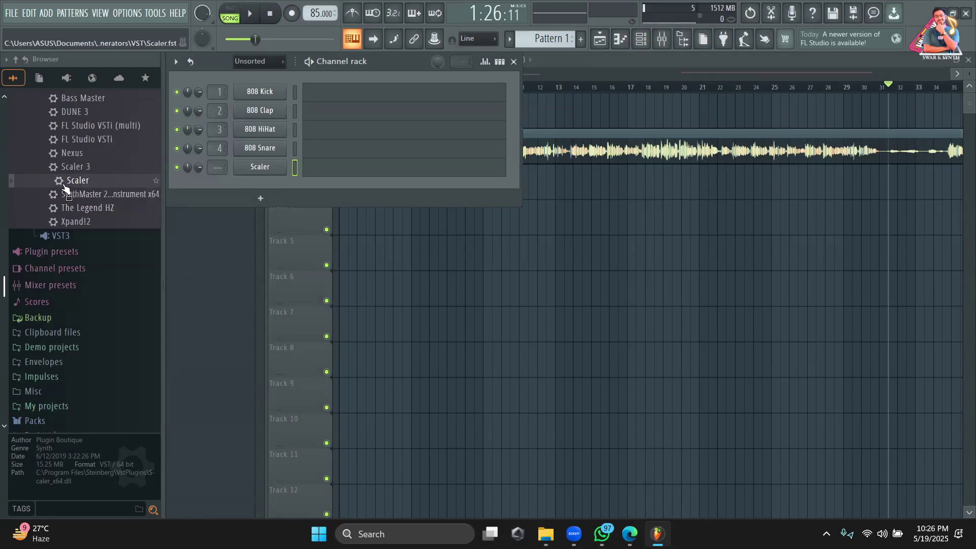
{"action": "scroll", "coordinate": [68, 187], "scroll_direction": "up", "scroll_amount": 5}
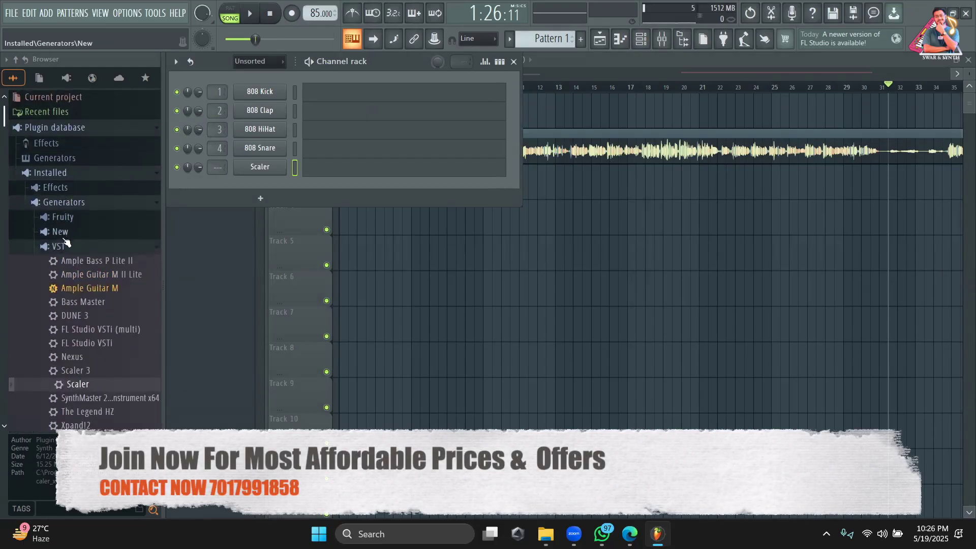
{"action": "left_click", "coordinate": [65, 247]}
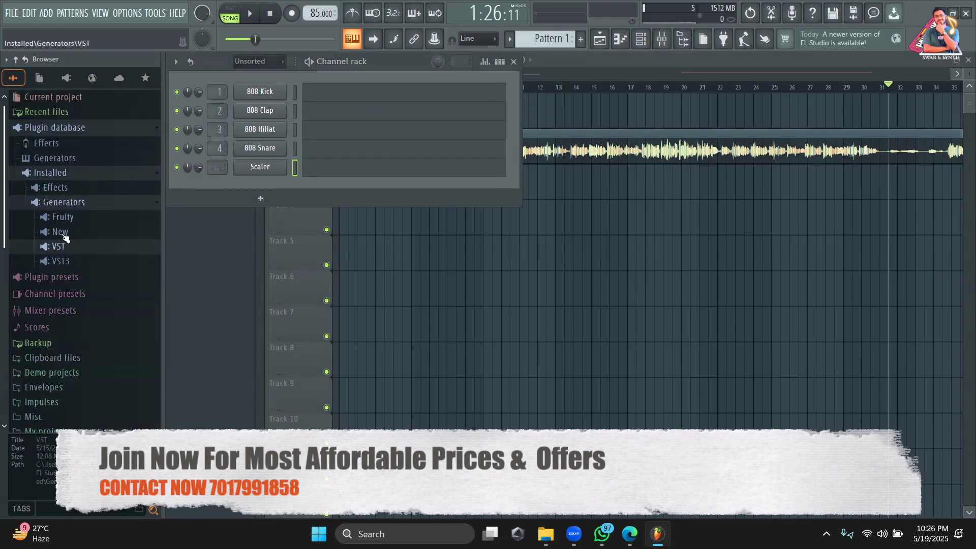
{"action": "left_click", "coordinate": [56, 158]}
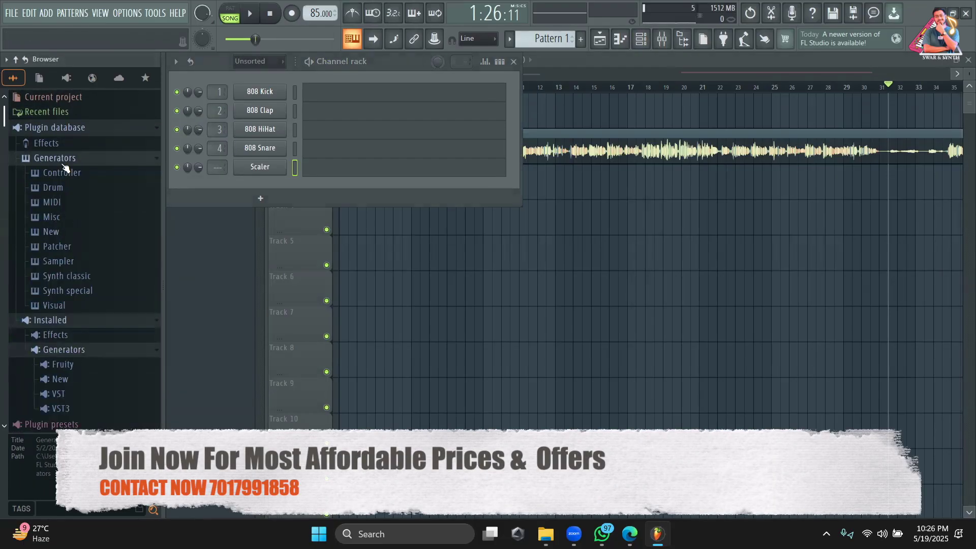
{"action": "left_click", "coordinate": [77, 277]}
{"action": "scroll", "coordinate": [88, 214], "scroll_direction": "down", "scroll_amount": 10}
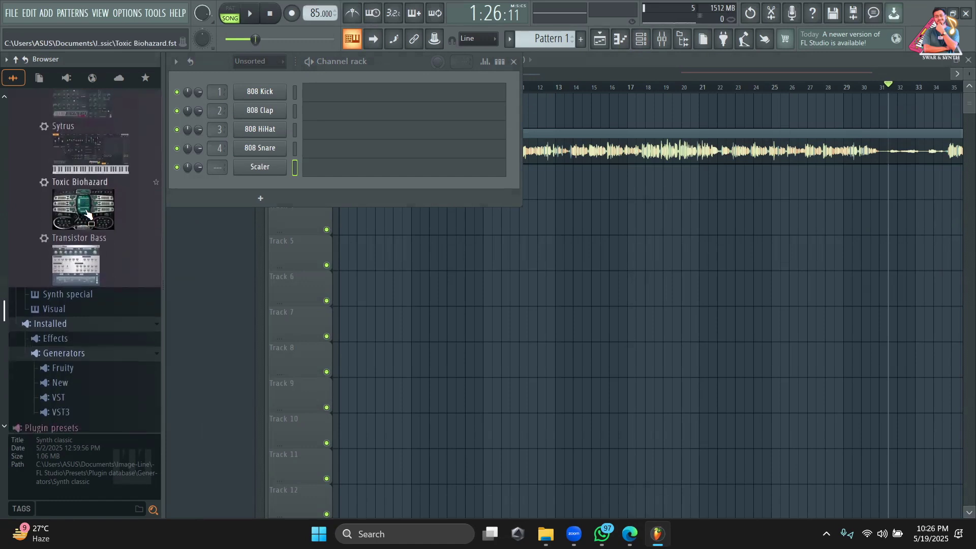
{"action": "scroll", "coordinate": [87, 214], "scroll_direction": "up", "scroll_amount": 5}
{"action": "left_click_drag", "start_coordinate": [92, 377], "coordinate": [238, 188]}
{"action": "left_click_drag", "start_coordinate": [308, 191], "coordinate": [387, 151]}
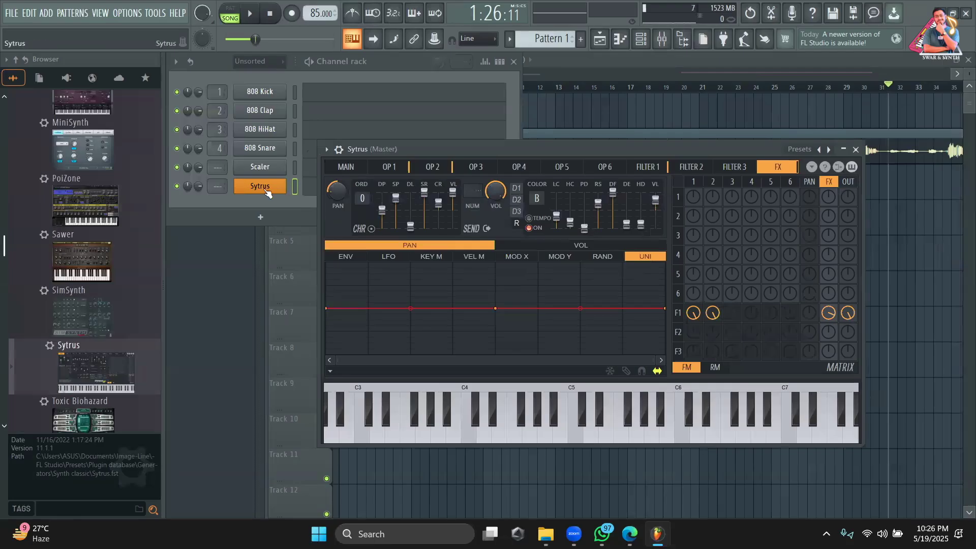
Step: Clone the Sytrus channel twice to get three Sytrus channels
{"action": "right_click", "coordinate": [266, 189]}
{"action": "left_click", "coordinate": [325, 297]}
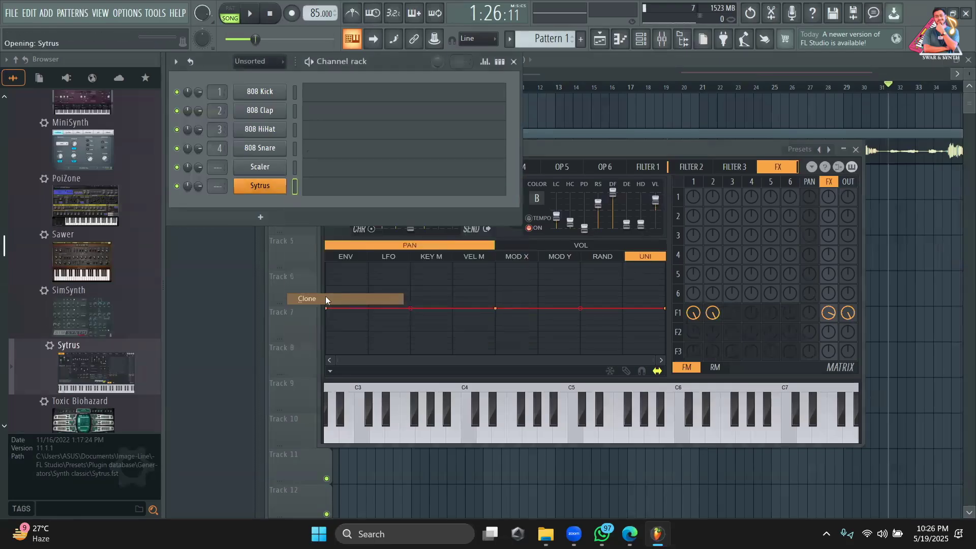
{"action": "right_click", "coordinate": [269, 204]}
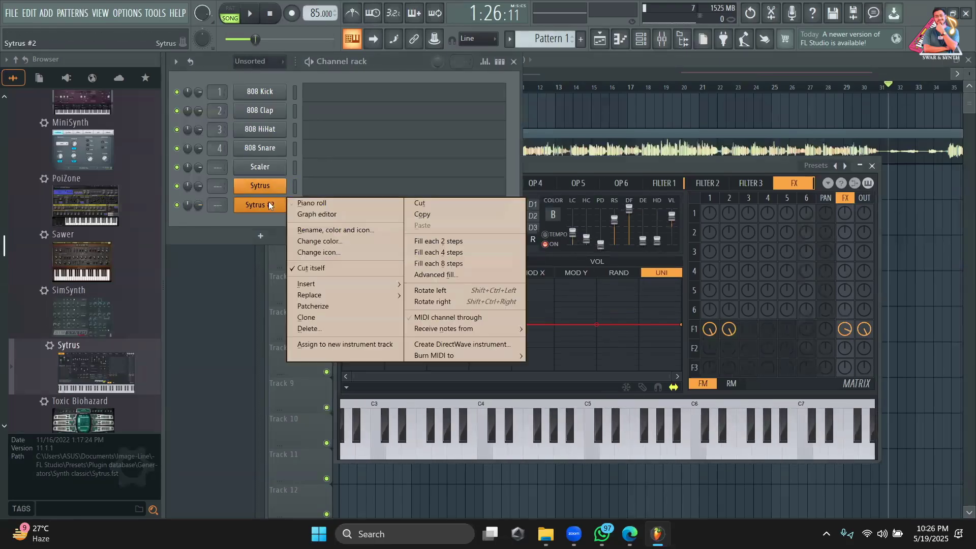
{"action": "left_click", "coordinate": [330, 318]}
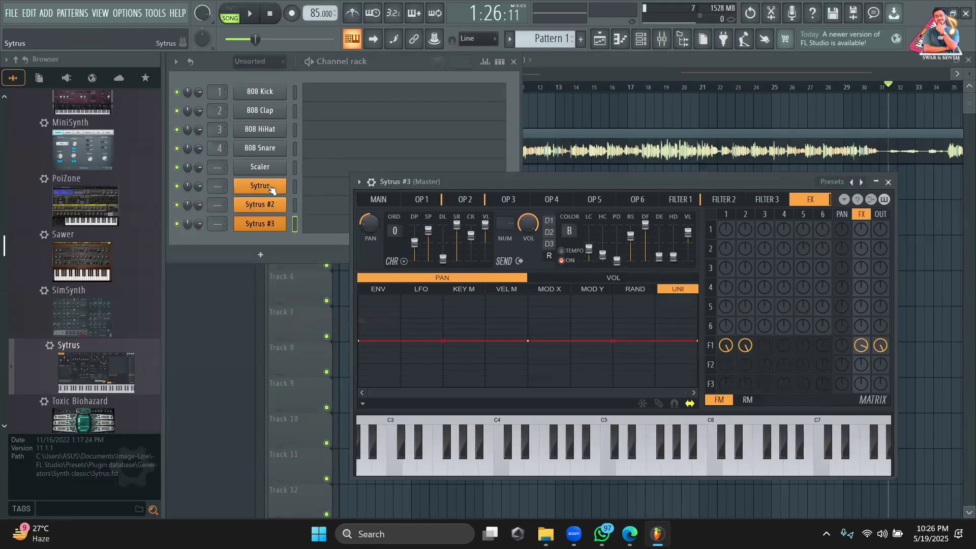
Step: View the plugin windows of the three Sytrus channels one after another
{"action": "left_click", "coordinate": [271, 190]}
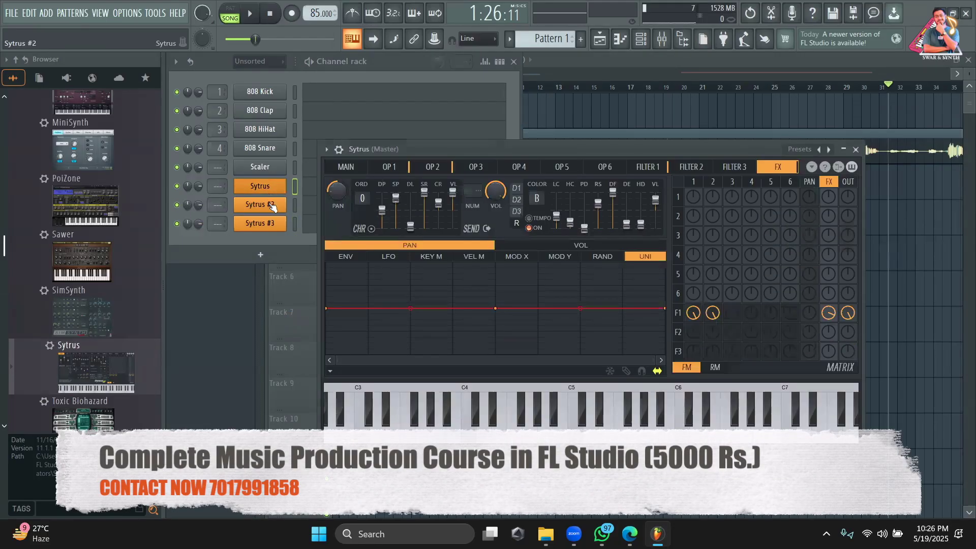
{"action": "left_click", "coordinate": [273, 205]}
{"action": "left_click", "coordinate": [270, 228]}
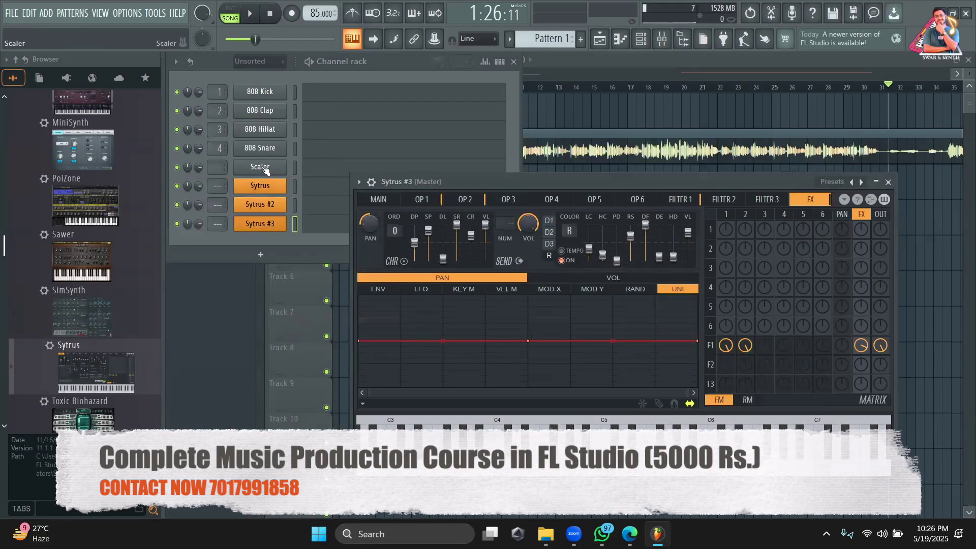
Step: Transfer Scaler's chord progression as MIDI notes onto the first Sytrus channel
{"action": "left_click", "coordinate": [263, 168]}
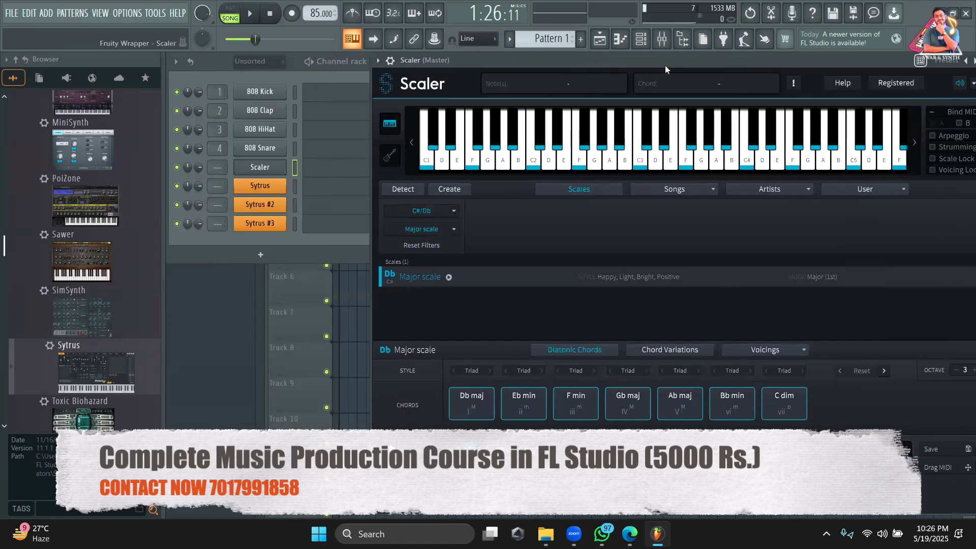
{"action": "left_click_drag", "start_coordinate": [665, 65], "coordinate": [600, 54]}
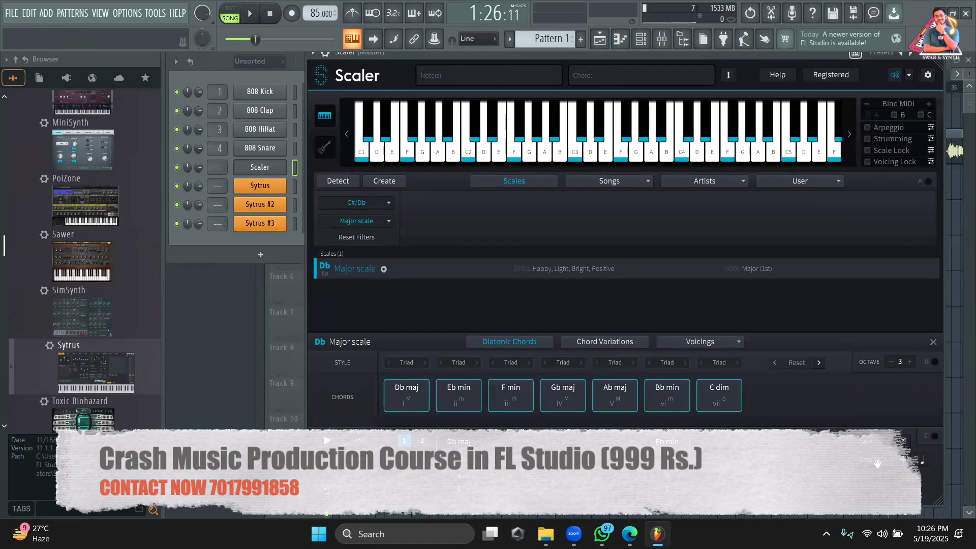
{"action": "left_click", "coordinate": [264, 188]}
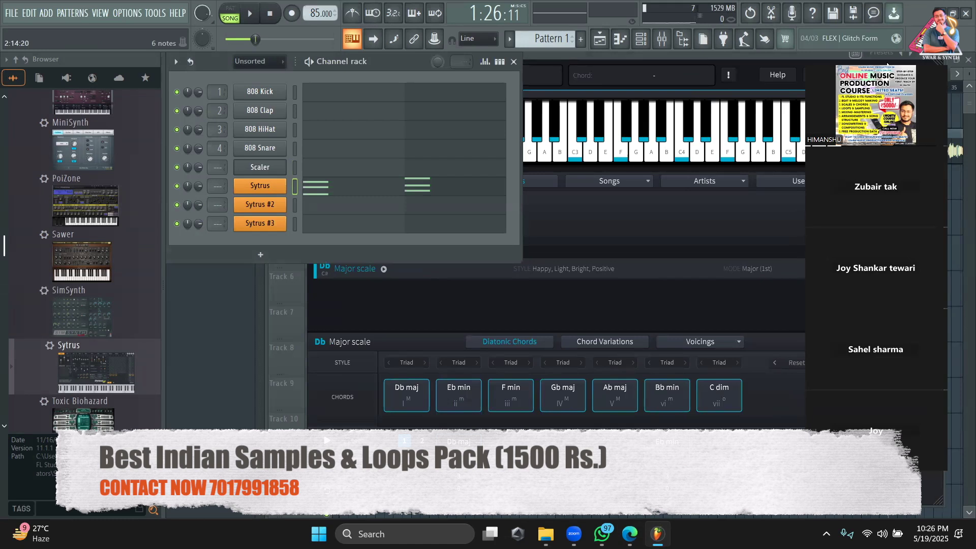
Step: Reopen Scaler and examine the chord progression used for the Sytrus notes
{"action": "left_click", "coordinate": [280, 166]}
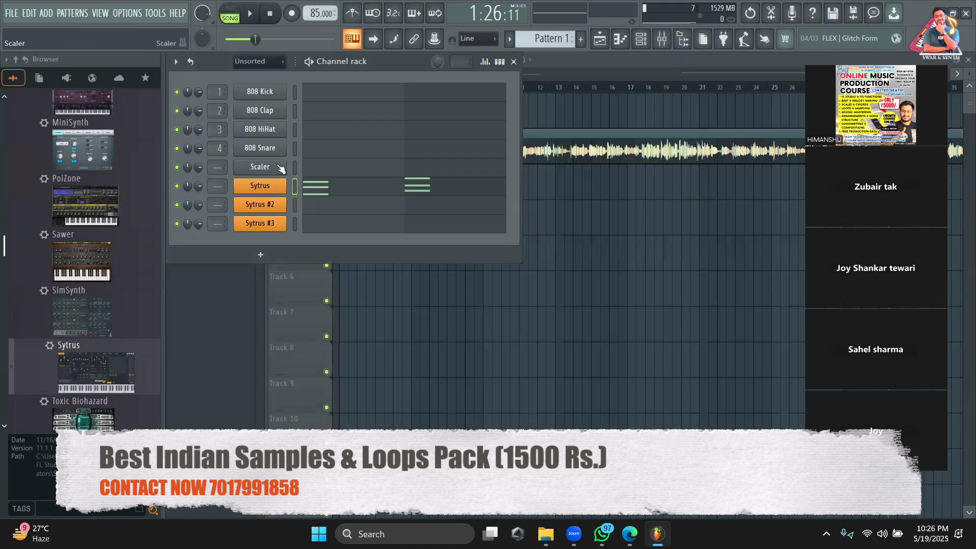
{"action": "left_click", "coordinate": [280, 165]}
{"action": "left_click_drag", "start_coordinate": [599, 59], "coordinate": [579, 70]}
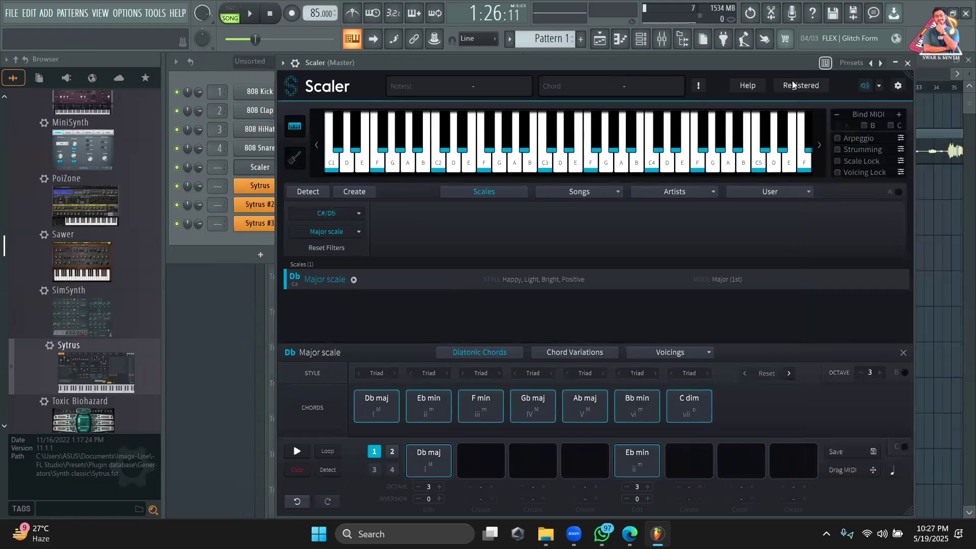
Step: Browse the first Sytrus channel's preset list, including the Lead presets in the X Olbaid bank
{"action": "left_click", "coordinate": [263, 189]}
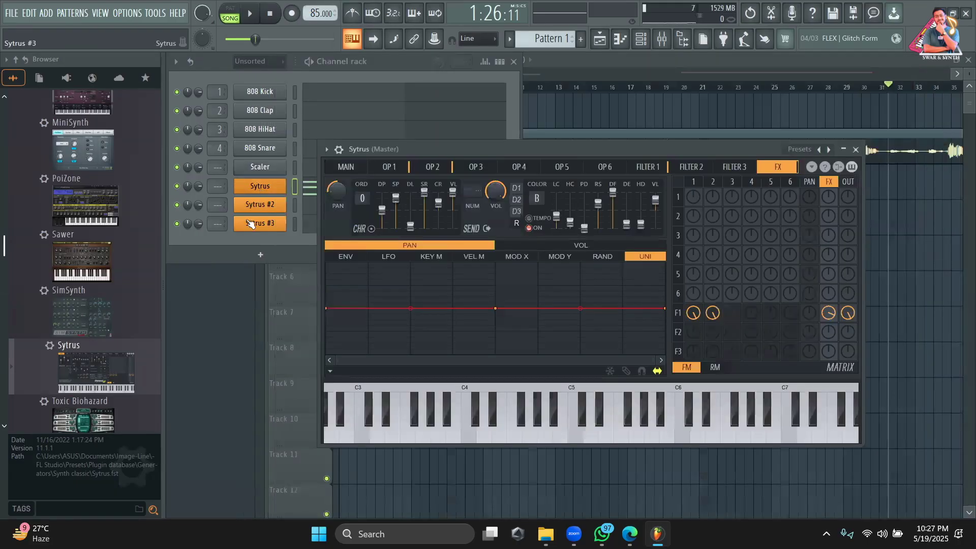
{"action": "scroll", "coordinate": [122, 218], "scroll_direction": "down", "scroll_amount": 2}
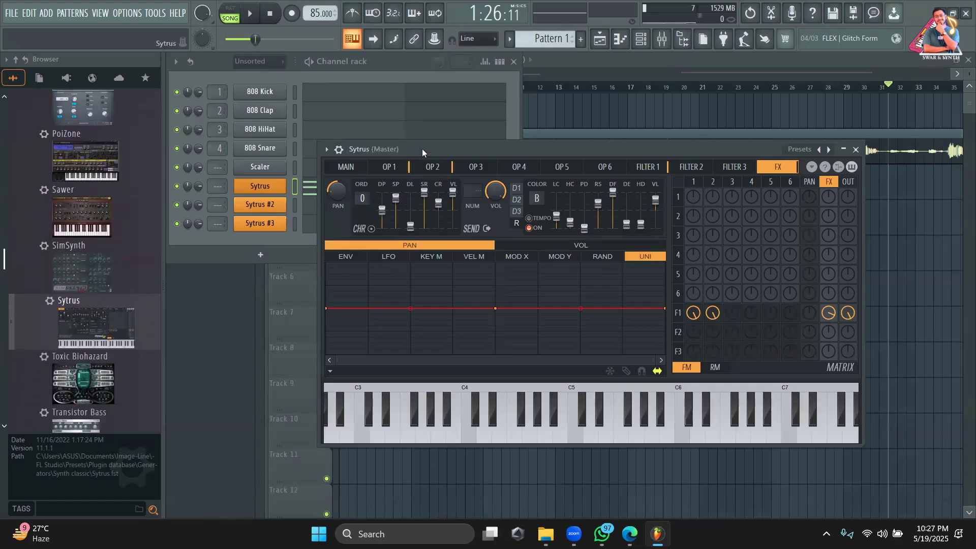
{"action": "left_click_drag", "start_coordinate": [422, 148], "coordinate": [416, 150]}
{"action": "left_click", "coordinate": [319, 151]}
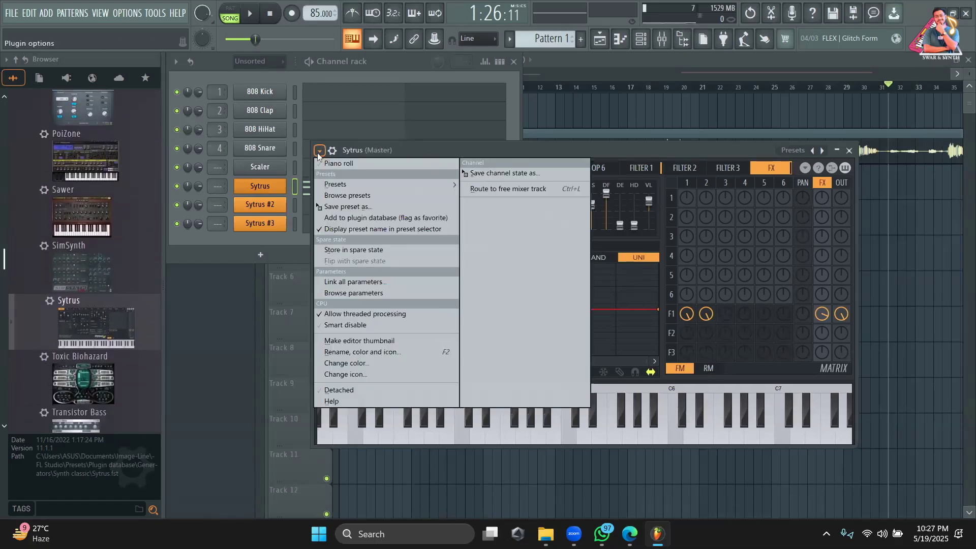
{"action": "mouse_move", "coordinate": [338, 184]}
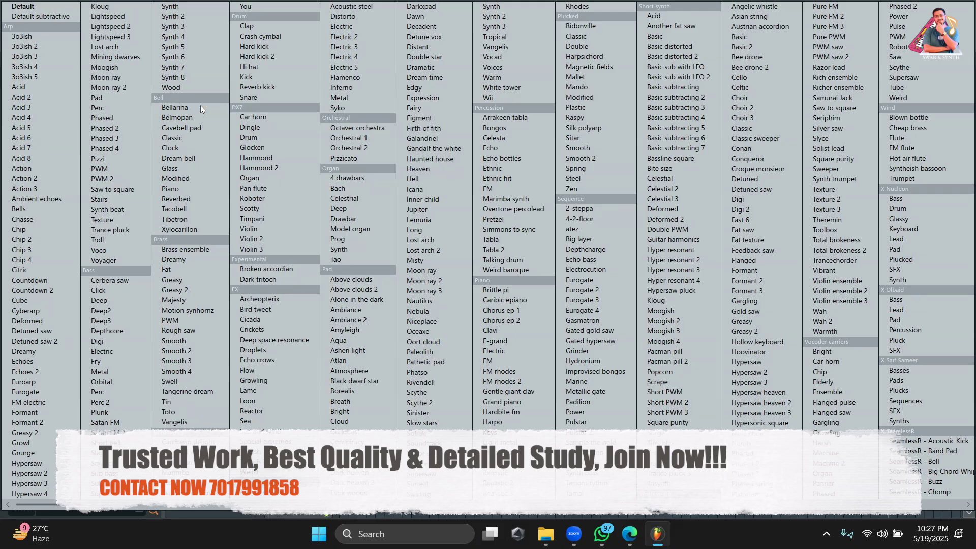
{"action": "mouse_move", "coordinate": [886, 309]}
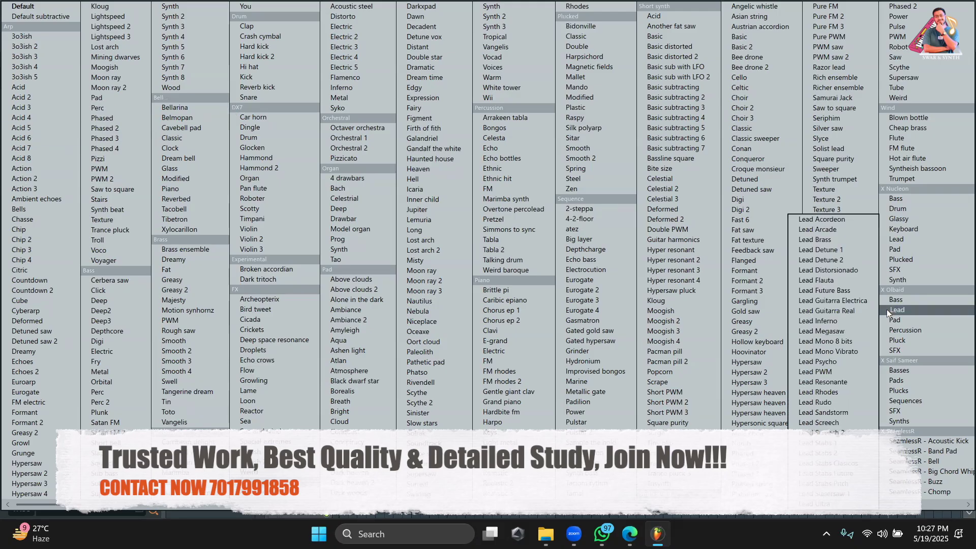
{"action": "left_click", "coordinate": [698, 338]}
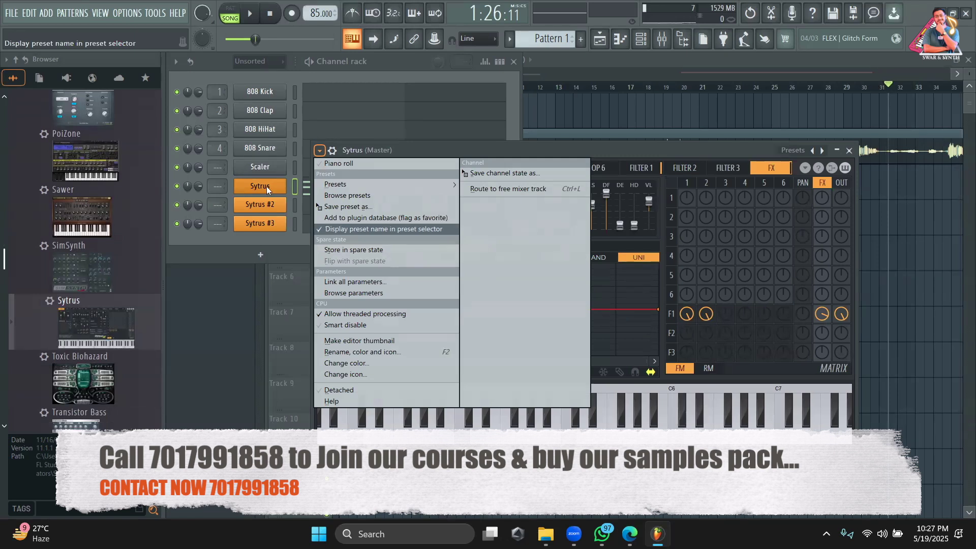
Step: Close the first Sytrus window and briefly open and close the windows of Sytrus #2 and Sytrus #3
{"action": "left_click", "coordinate": [266, 186]}
{"action": "left_click", "coordinate": [267, 186]}
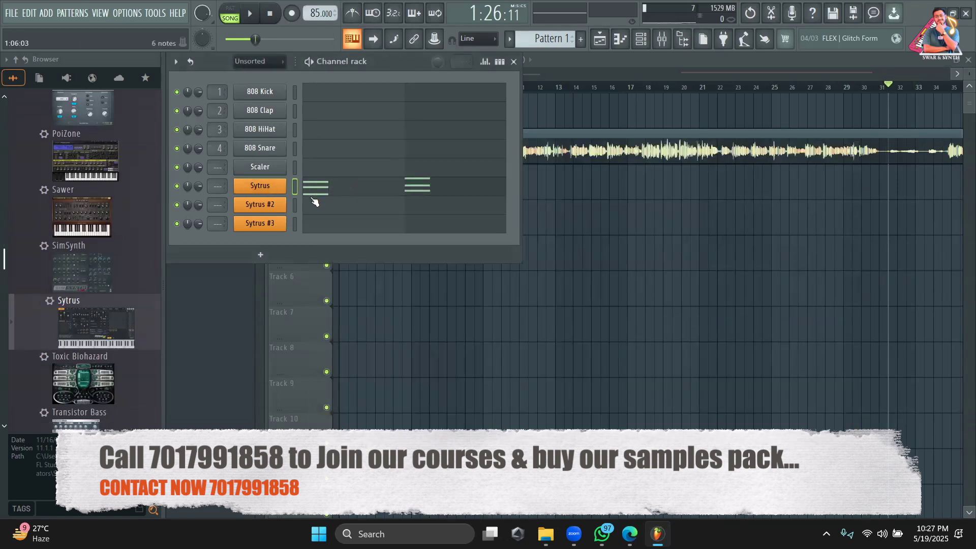
{"action": "left_click", "coordinate": [274, 210]}
{"action": "left_click", "coordinate": [273, 210]}
{"action": "left_click", "coordinate": [272, 227]}
{"action": "left_click", "coordinate": [272, 226]}
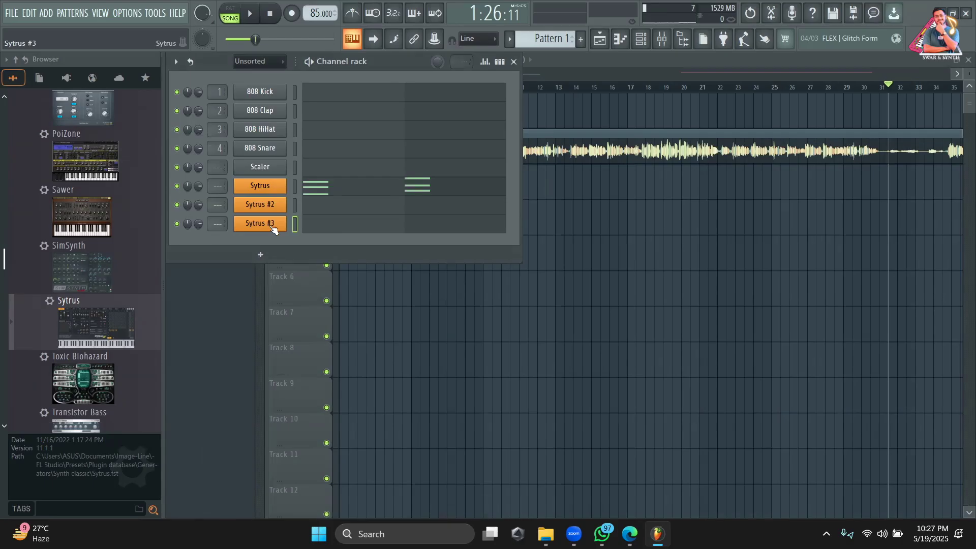
Step: Load the Ambiance pad preset into the first Sytrus channel
{"action": "left_click", "coordinate": [274, 190]}
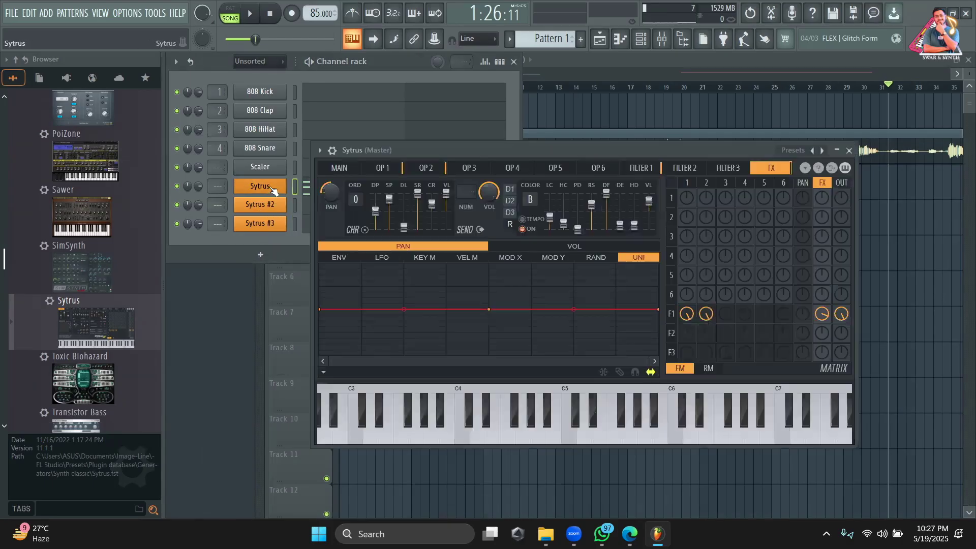
{"action": "left_click", "coordinate": [320, 151]}
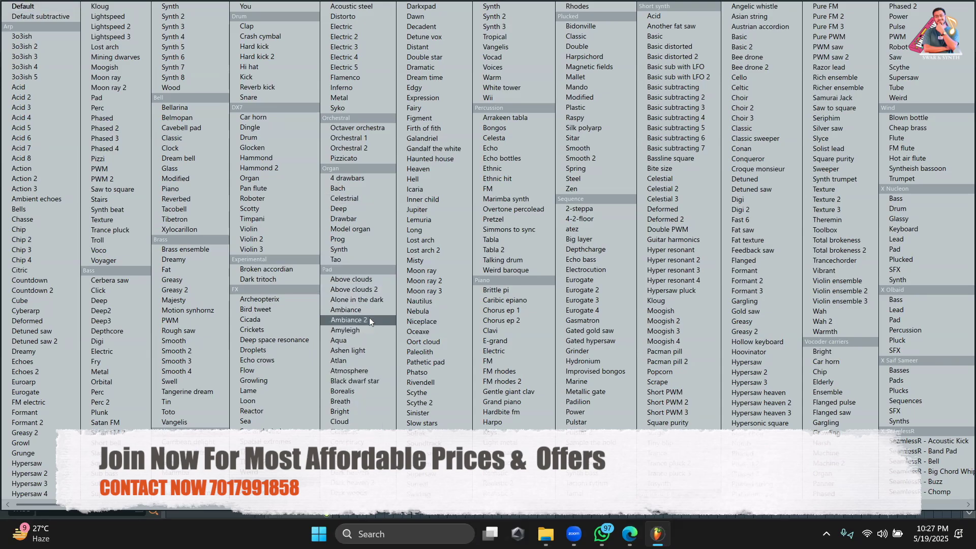
{"action": "left_click", "coordinate": [359, 308]}
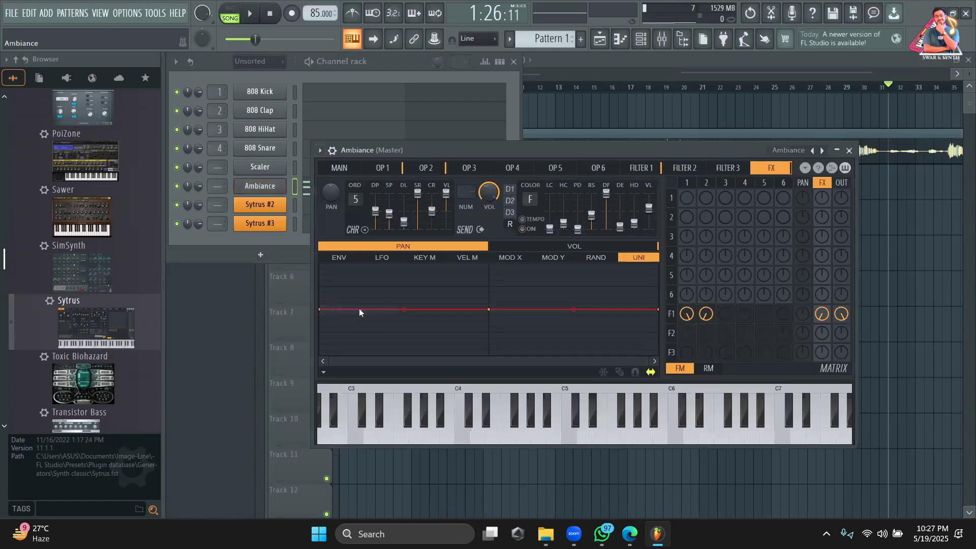
Step: Audition the Ambiance preset by playing a few notes
{"action": "key", "text": "x"}
{"action": "key", "text": "v"}
{"action": "key", "text": "n"}
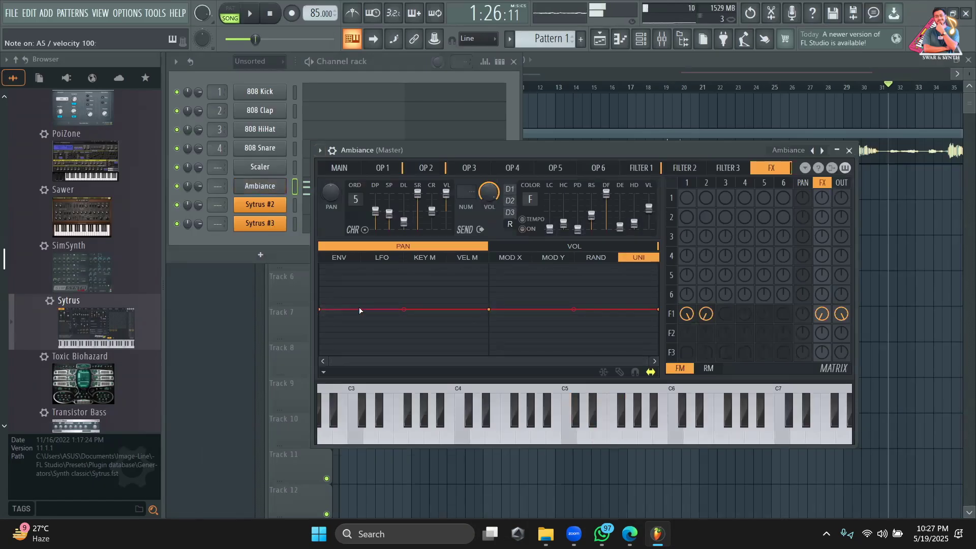
Step: Advance the Ambiance channel through the Ambiance 2 preset to Amyleigh, auditioning each with a few notes, and close its window
{"action": "left_click", "coordinate": [824, 151]}
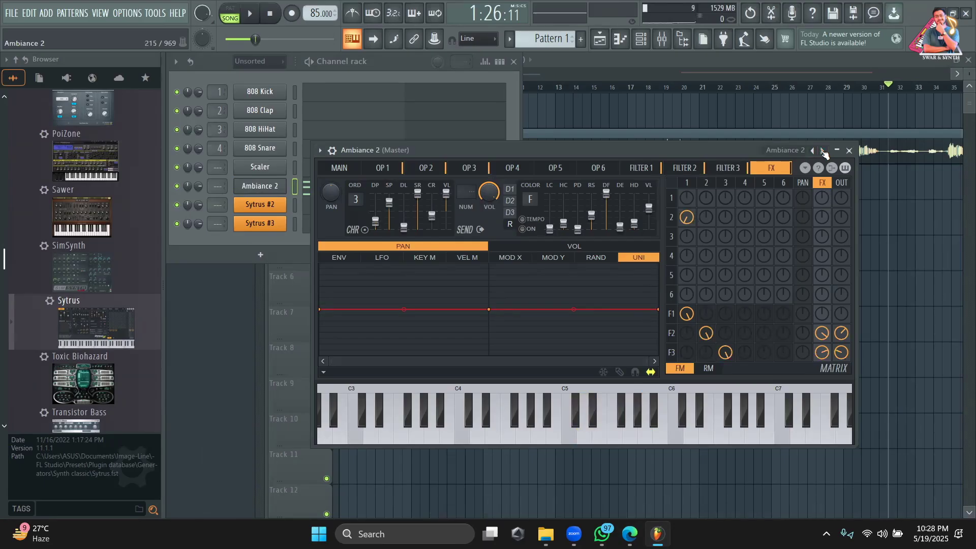
{"action": "key", "text": "z"}
{"action": "key", "text": "c"}
{"action": "key", "text": "b"}
{"action": "left_click", "coordinate": [823, 152]}
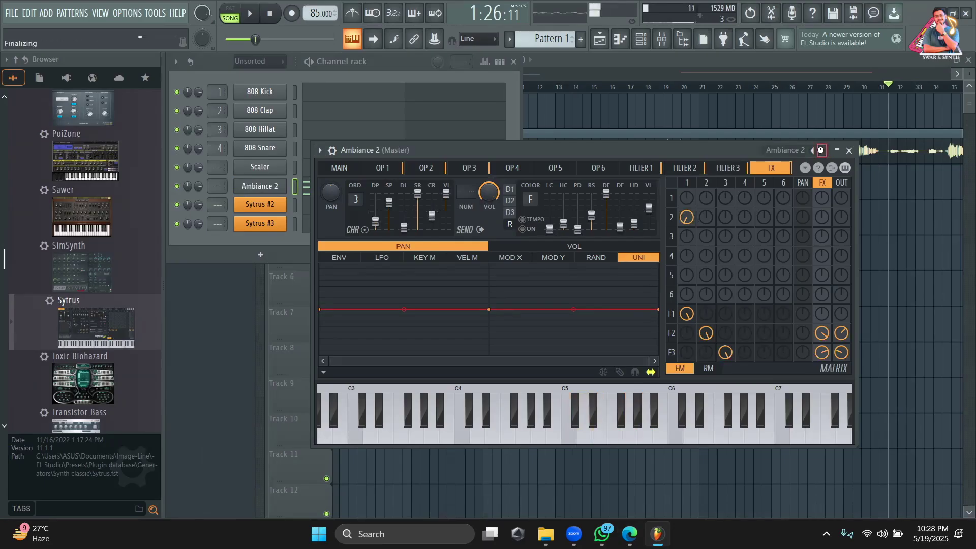
{"action": "key", "text": "z"}
{"action": "key", "text": "c"}
{"action": "key", "text": "b"}
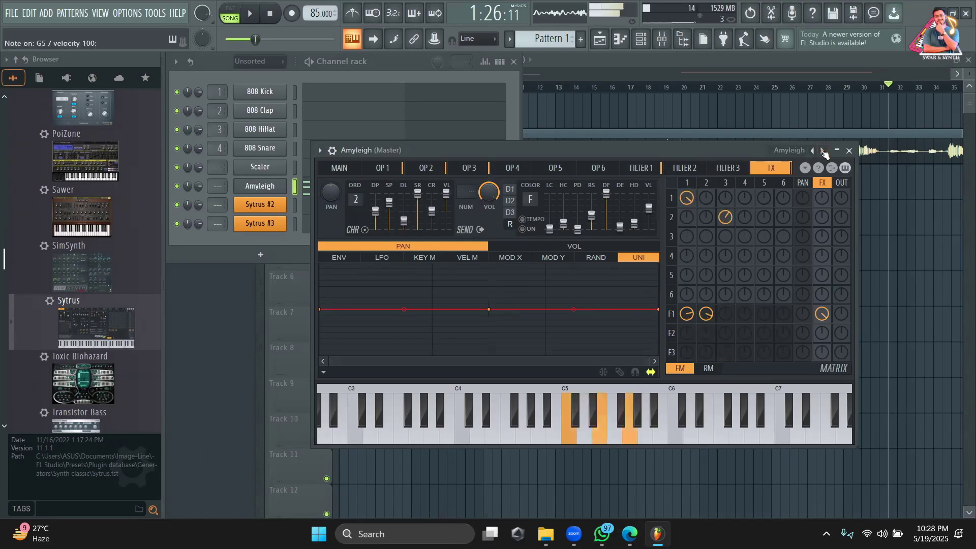
{"action": "left_click", "coordinate": [280, 188]}
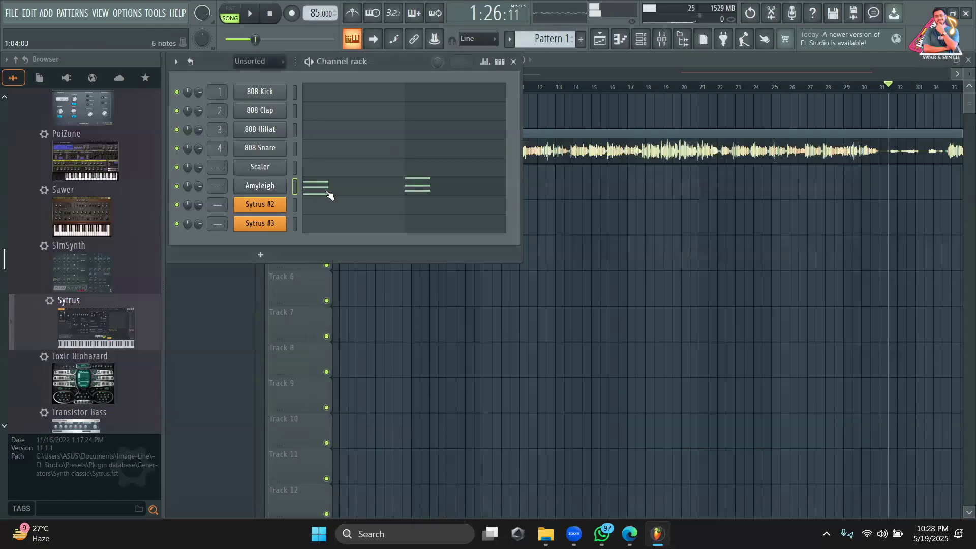
Step: Lengthen all notes of both Amyleigh chords in the piano roll so each chord fills a whole bar
{"action": "left_click", "coordinate": [389, 188]}
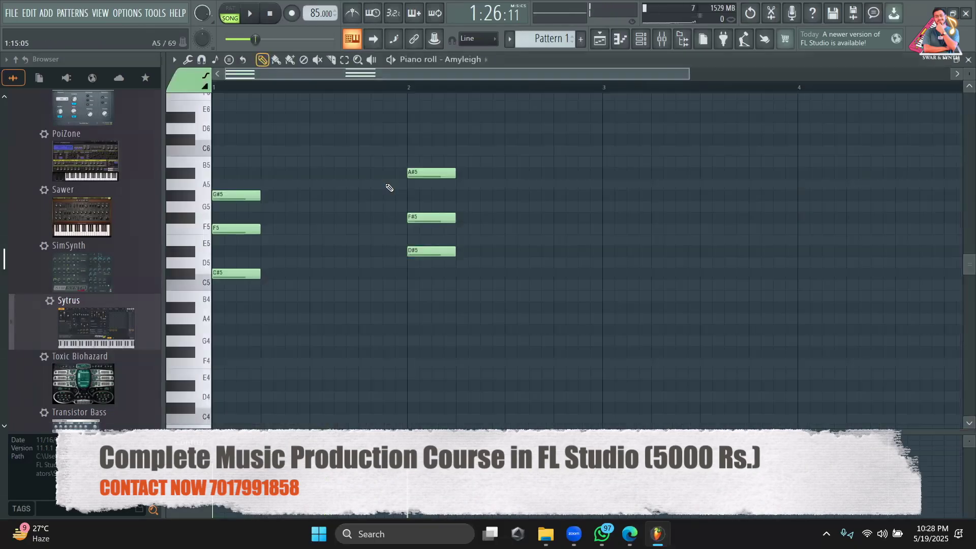
{"action": "key", "text": "ctrl+a"}
{"action": "left_click_drag", "start_coordinate": [258, 195], "coordinate": [408, 196]}
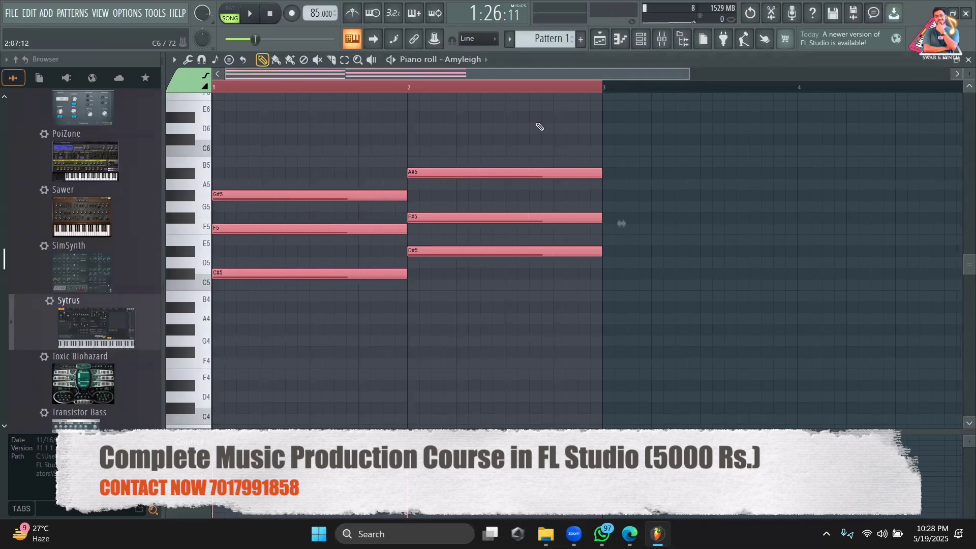
Step: Copy the chord notes from the Amyleigh channel and paste them into the Sytrus #2 channel
{"action": "left_click", "coordinate": [642, 39]}
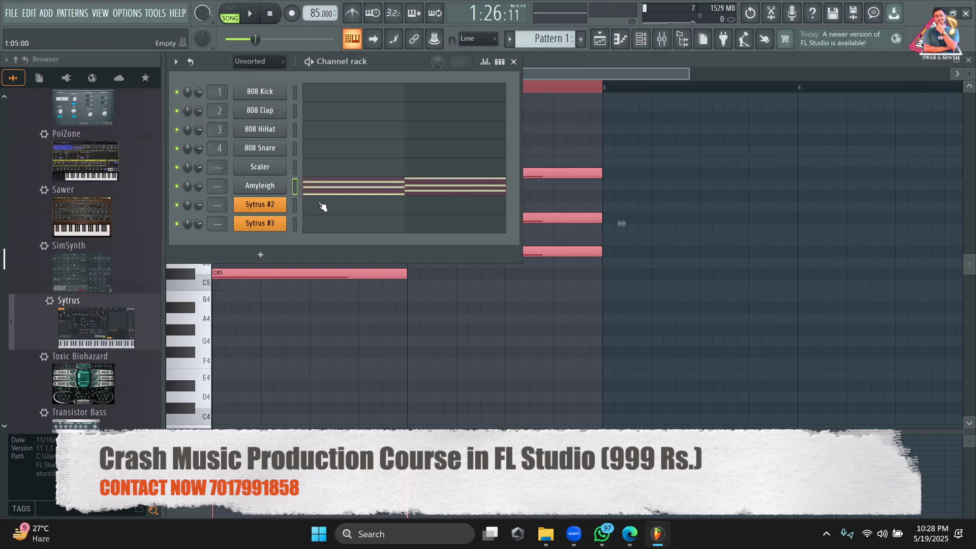
{"action": "right_click", "coordinate": [256, 186]}
{"action": "left_click", "coordinate": [419, 196]}
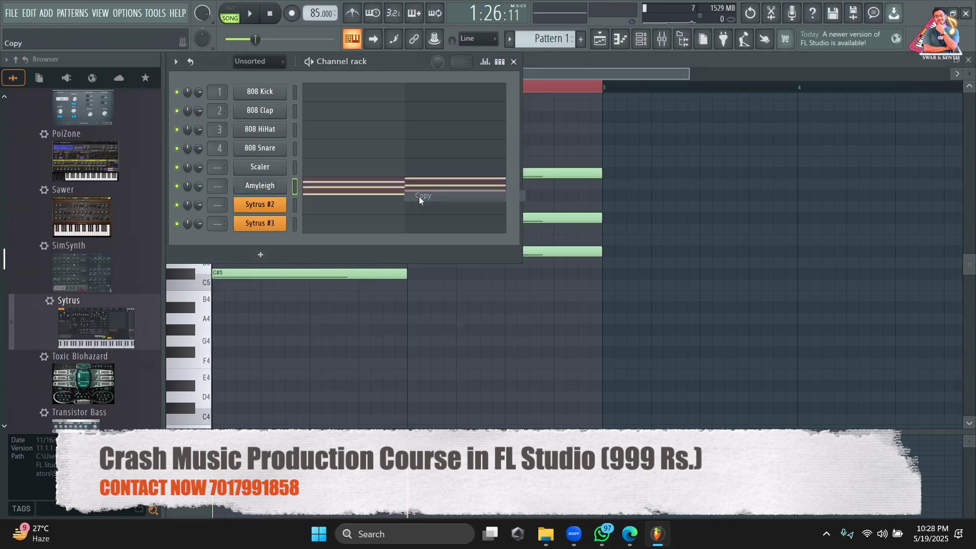
{"action": "right_click", "coordinate": [271, 207]}
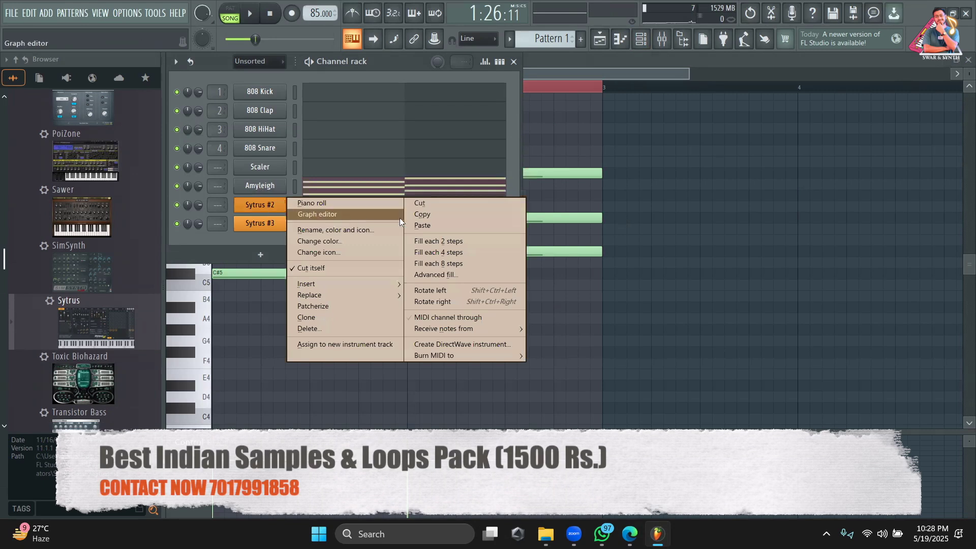
{"action": "left_click", "coordinate": [423, 227]}
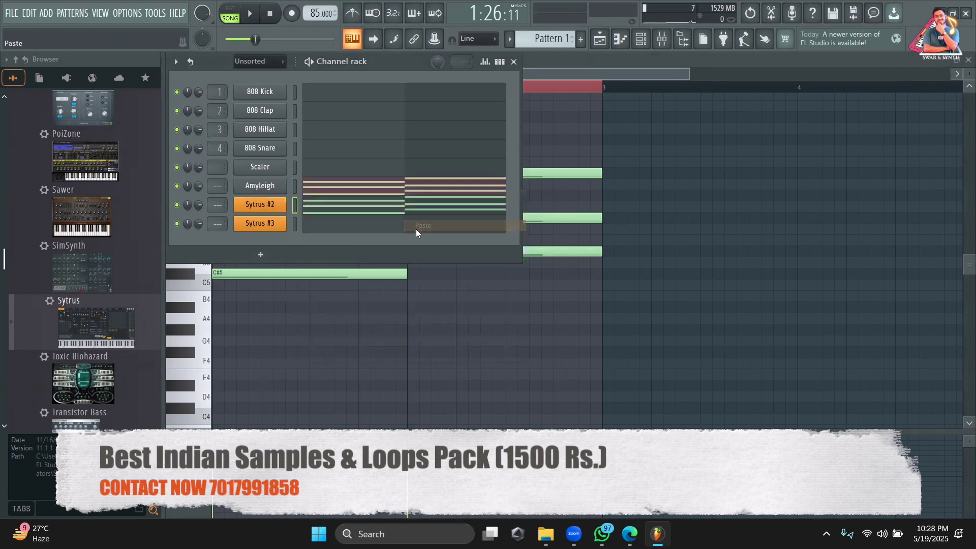
Step: Try the Keys, Realistic and Realistic 2 piano presets on the Sytrus #2 channel
{"action": "left_click", "coordinate": [270, 206]}
{"action": "left_click", "coordinate": [342, 166]}
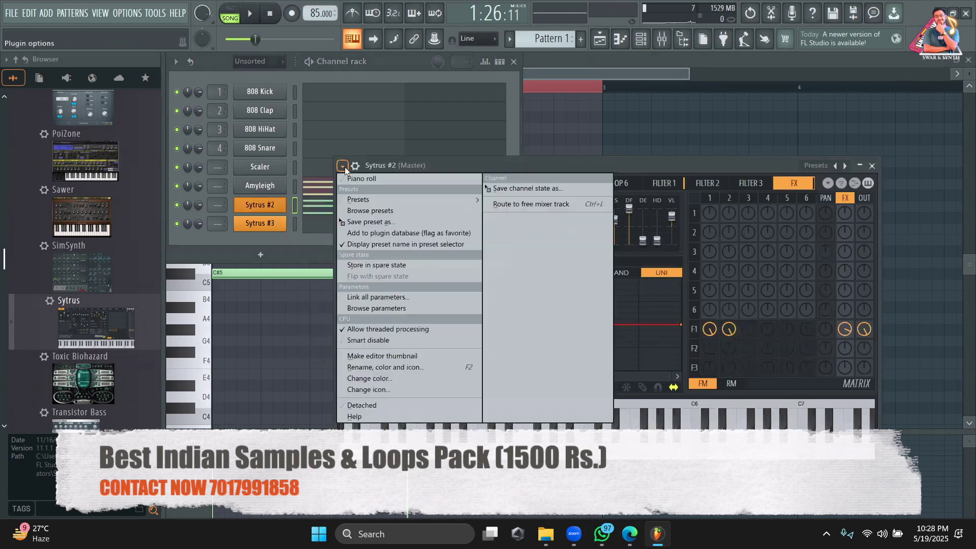
{"action": "mouse_move", "coordinate": [359, 200]}
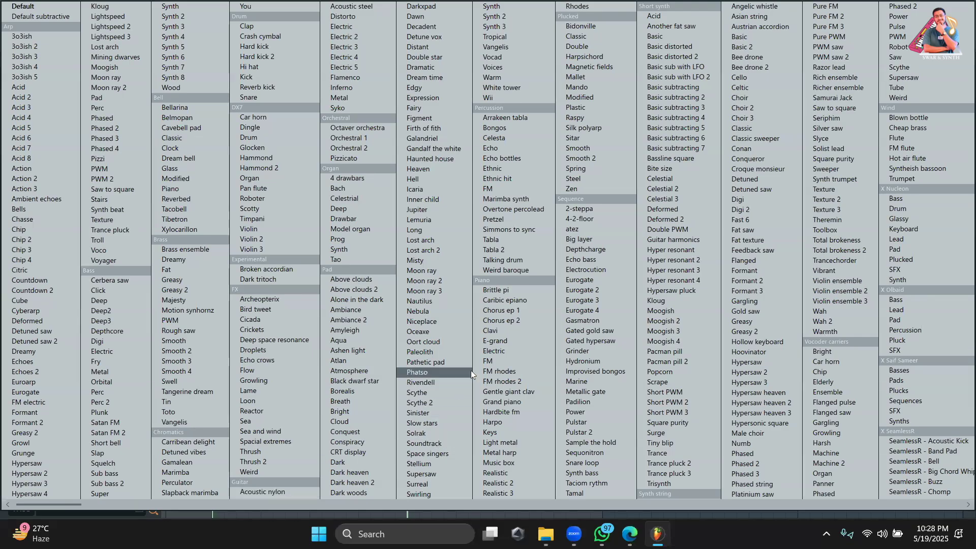
{"action": "left_click", "coordinate": [504, 434]}
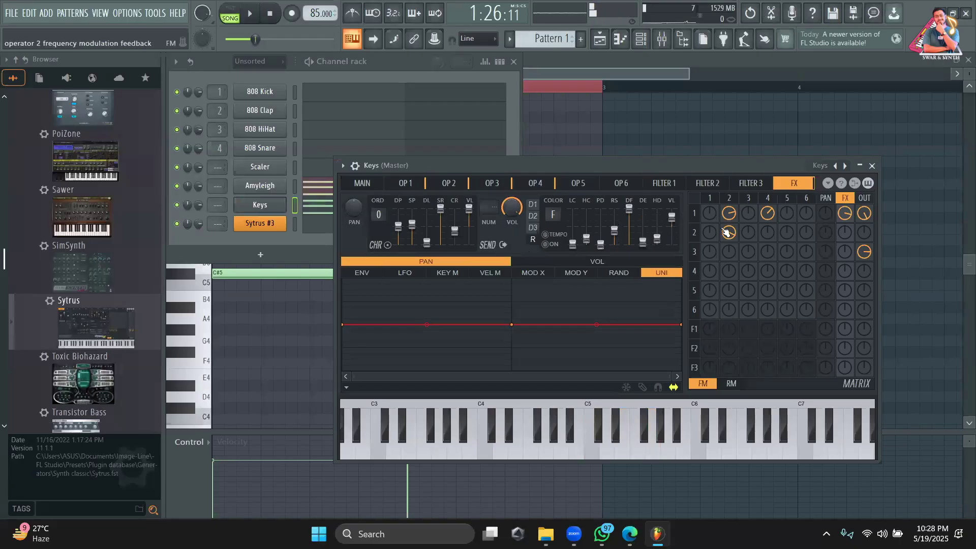
{"action": "left_click", "coordinate": [818, 166]}
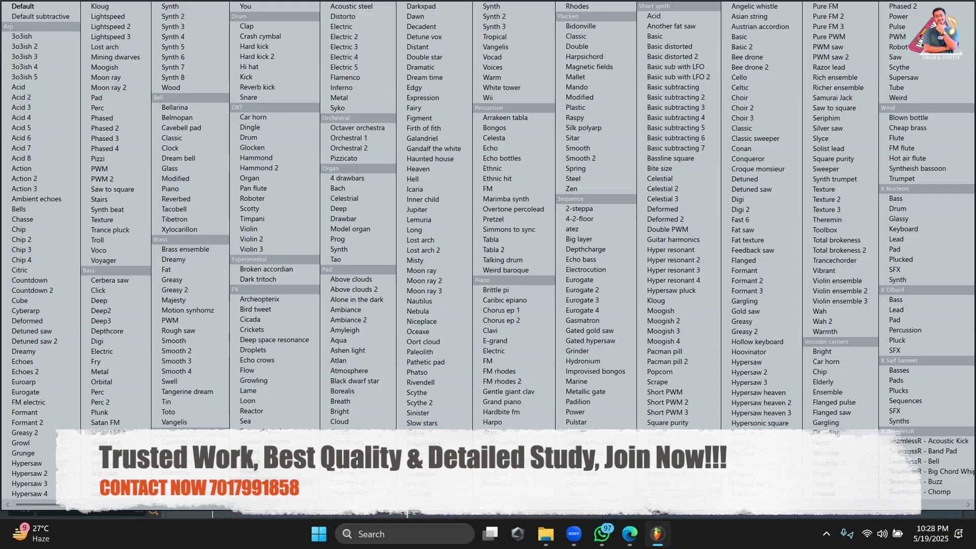
{"action": "left_click", "coordinate": [501, 474]}
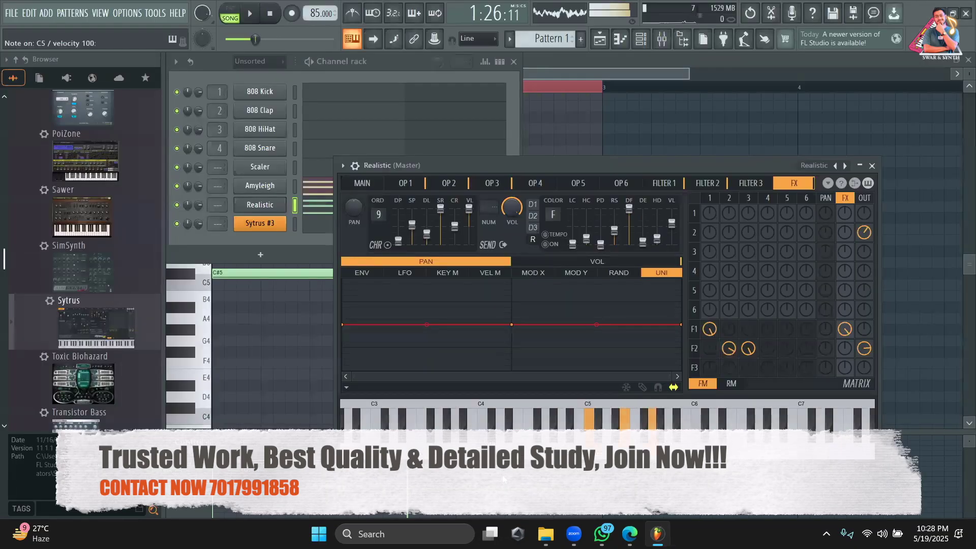
{"action": "left_click", "coordinate": [846, 166]}
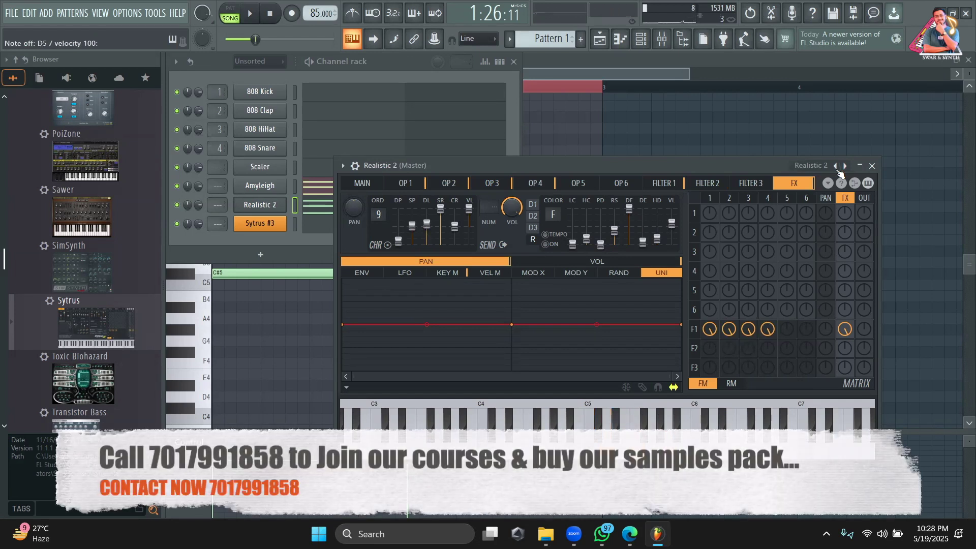
Step: Try the Acoustic nylon, Acoustic steel and Distorto guitar presets on the same Sytrus channel
{"action": "left_click", "coordinate": [813, 166]}
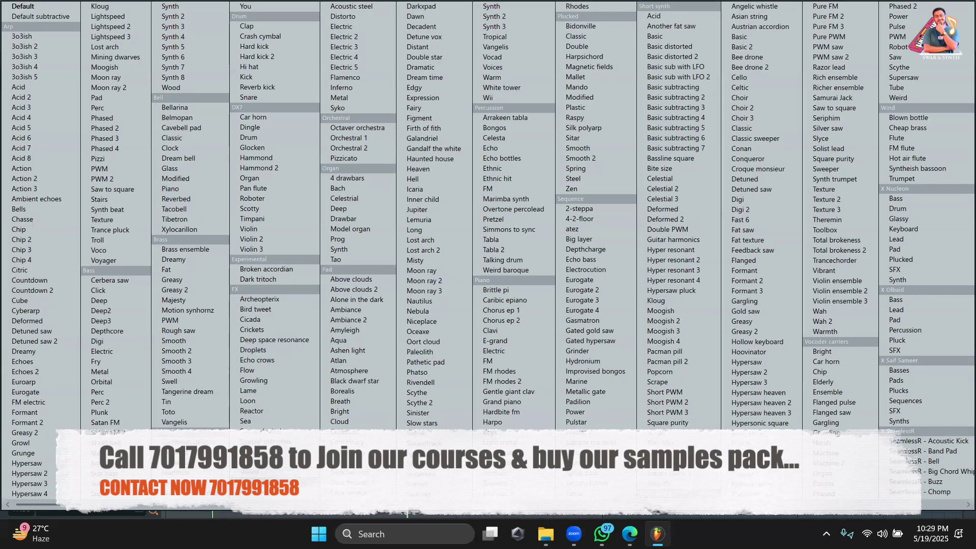
{"action": "left_click", "coordinate": [257, 495]}
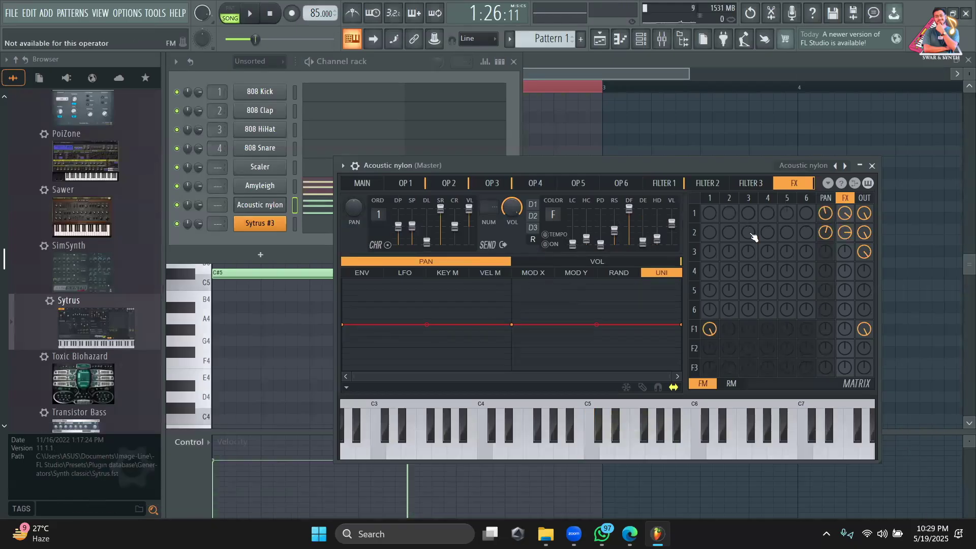
{"action": "left_click", "coordinate": [846, 167]}
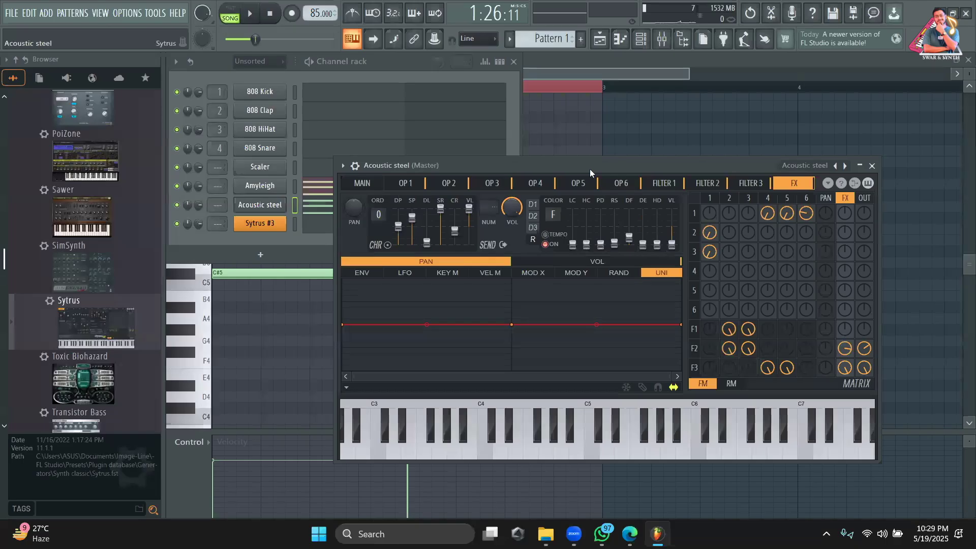
{"action": "left_click_drag", "start_coordinate": [598, 166], "coordinate": [633, 155]}
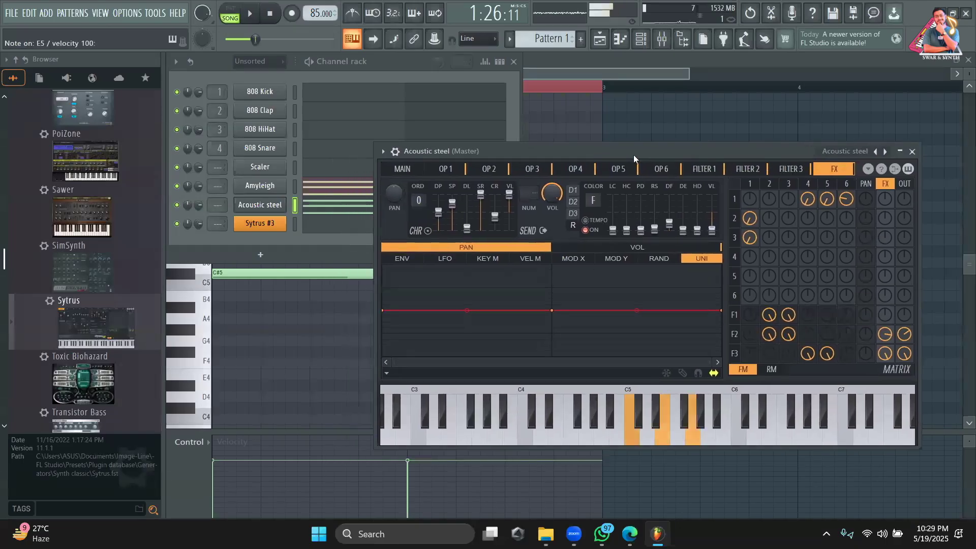
{"action": "left_click", "coordinate": [886, 152]}
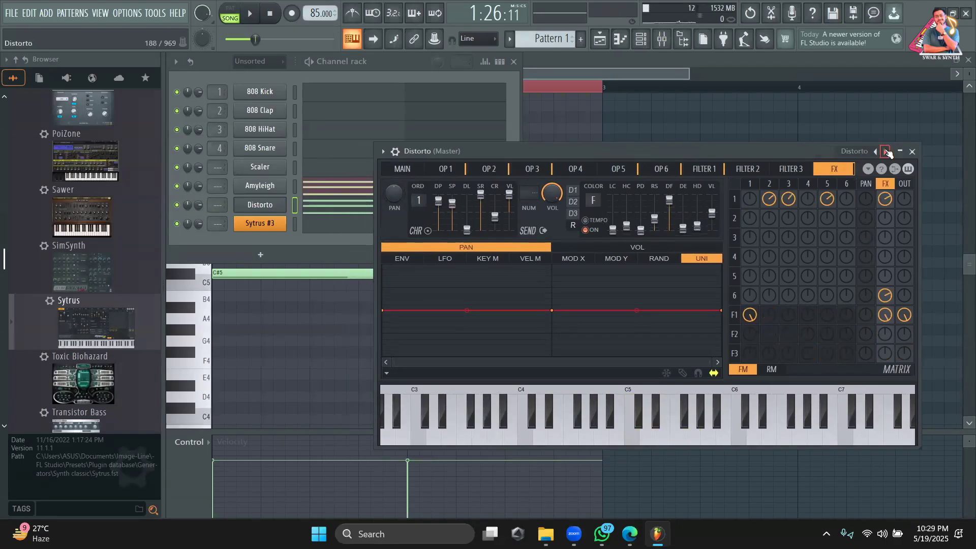
Step: Load the Realistic 2 piano preset, then advance through Realistic 3 to the Rhodes preset, auditioning the sounds
{"action": "left_click", "coordinate": [854, 153]}
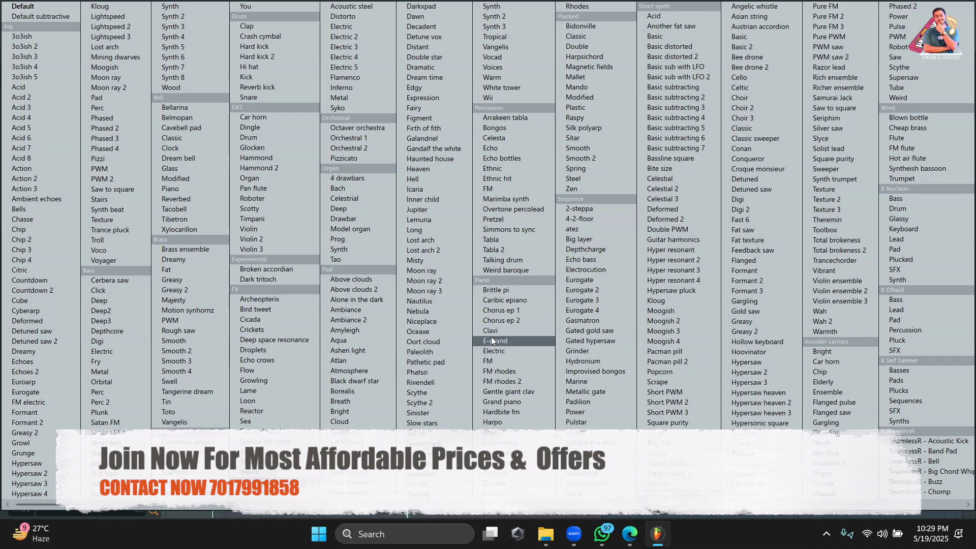
{"action": "left_click", "coordinate": [503, 480]}
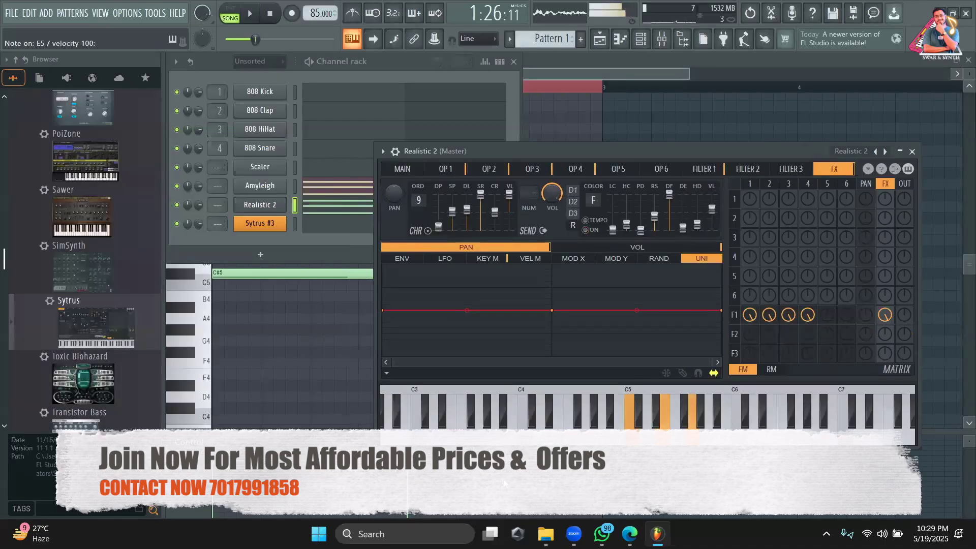
{"action": "left_click", "coordinate": [885, 152]}
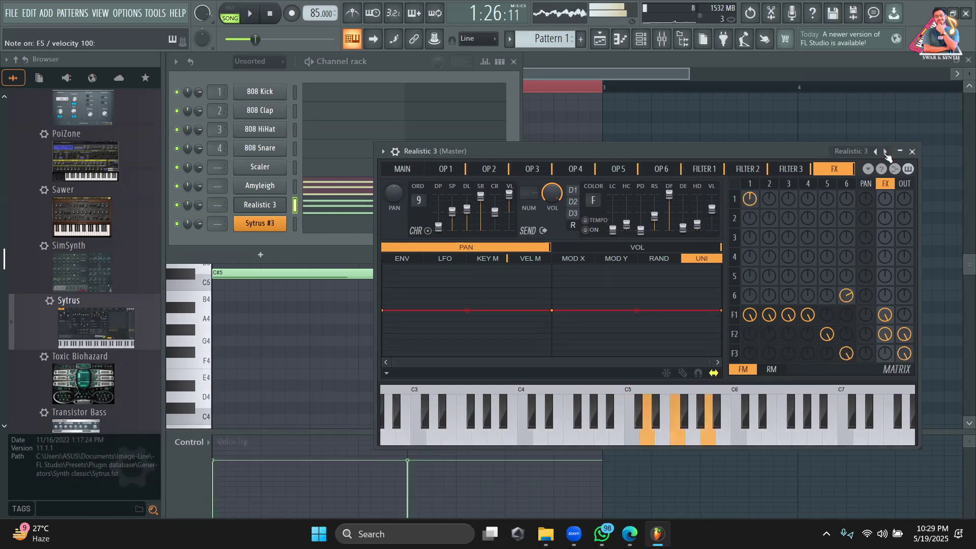
{"action": "left_click", "coordinate": [887, 152]}
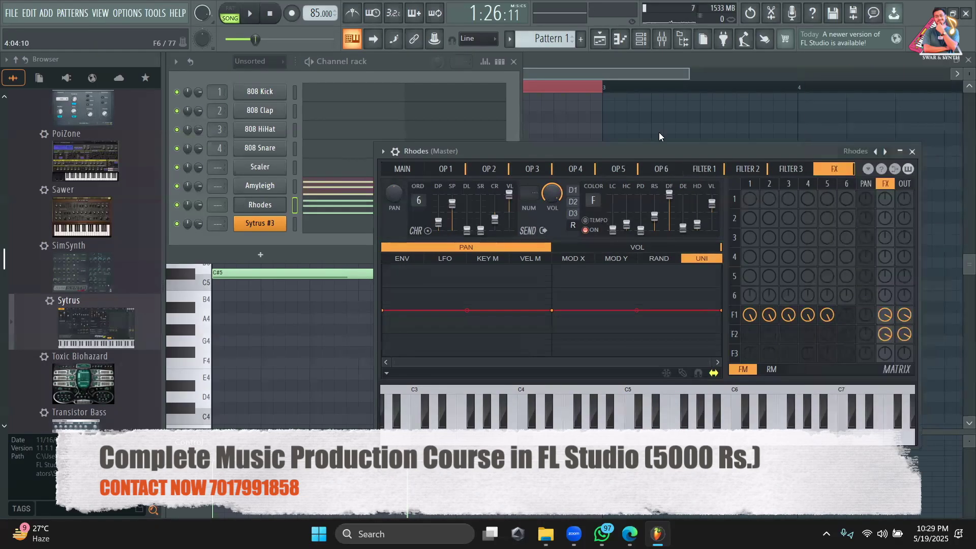
Step: Rework the Rhodes channel's chords in the piano roll into half-beat stabs on beats 2 and 3 of both bars
{"action": "left_click_drag", "start_coordinate": [651, 151], "coordinate": [538, 146]}
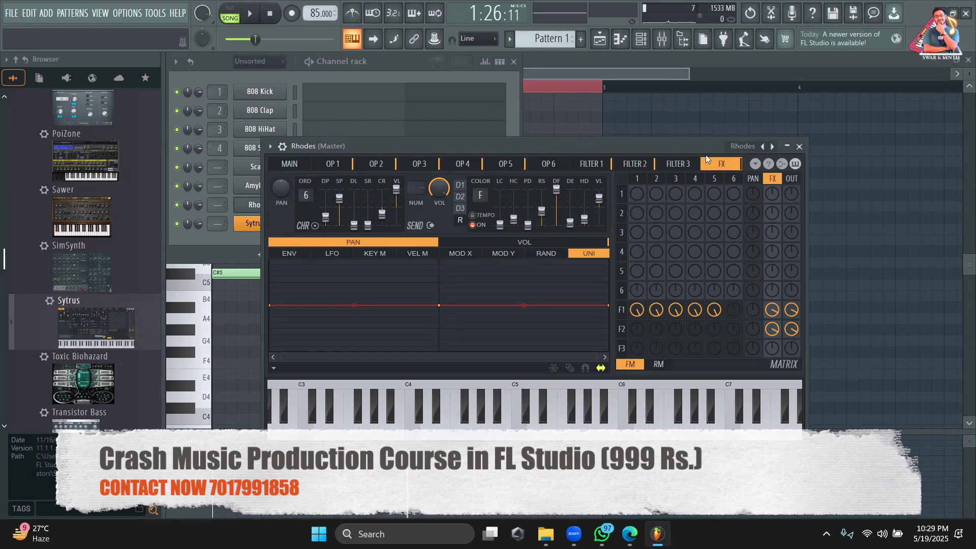
{"action": "left_click_drag", "start_coordinate": [696, 150], "coordinate": [819, 141]}
{"action": "left_click", "coordinate": [290, 238]}
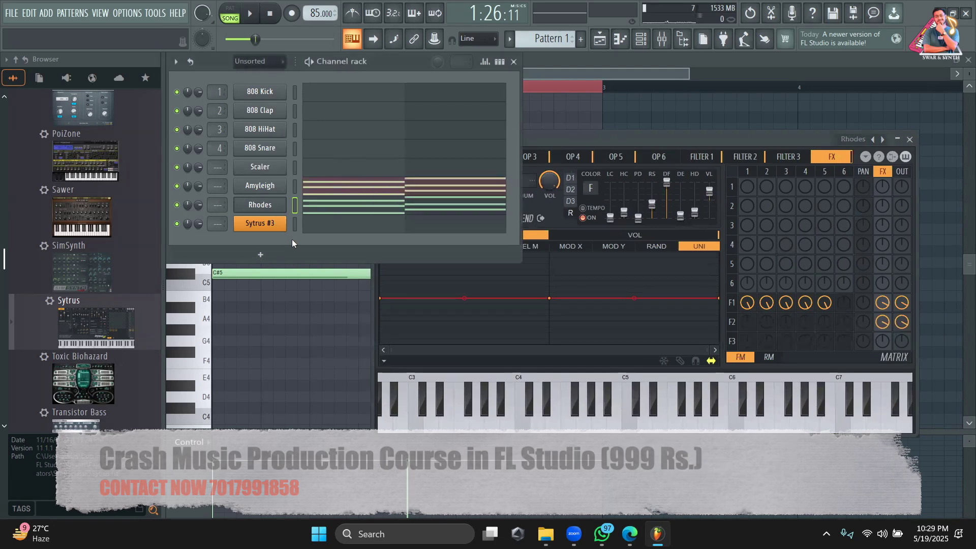
{"action": "left_click", "coordinate": [346, 212]}
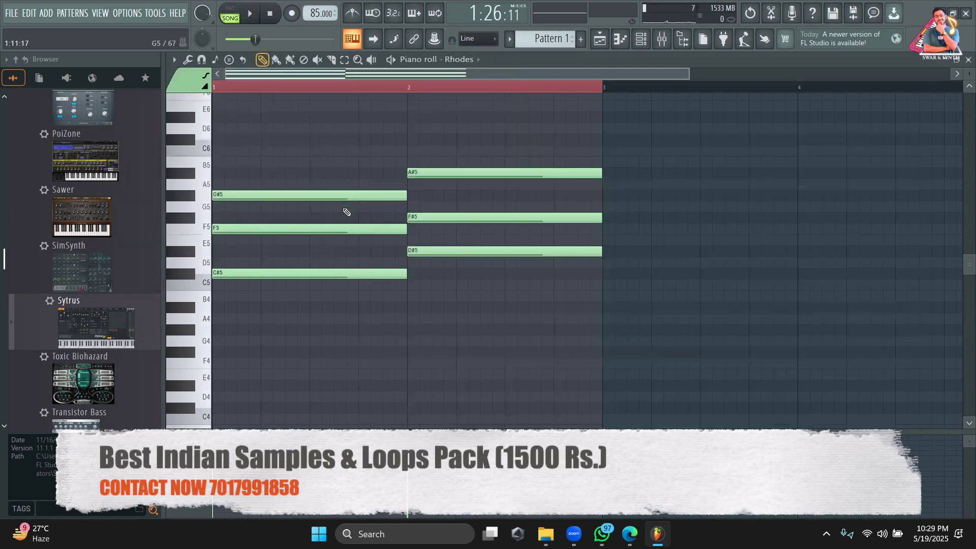
{"action": "key", "text": "ctrl+a"}
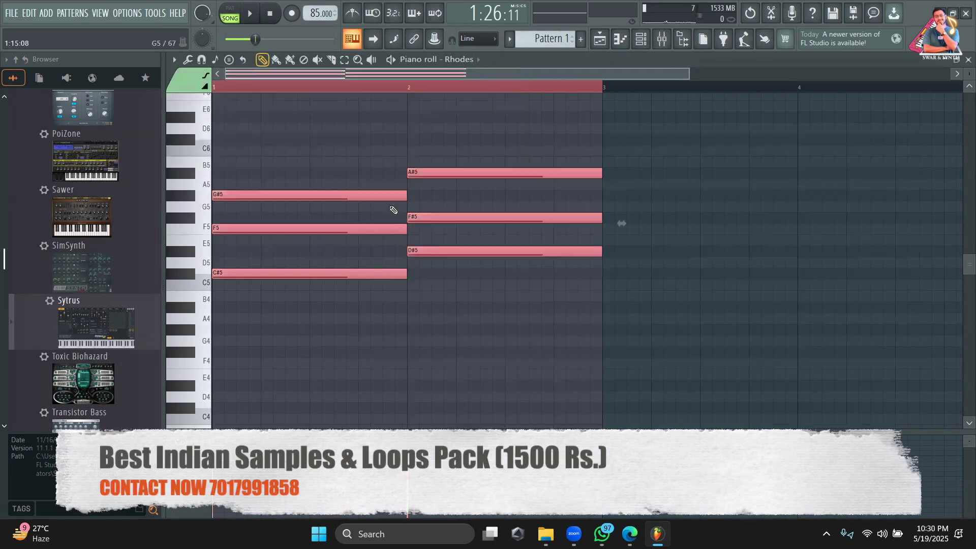
{"action": "left_click_drag", "start_coordinate": [406, 198], "coordinate": [320, 197]}
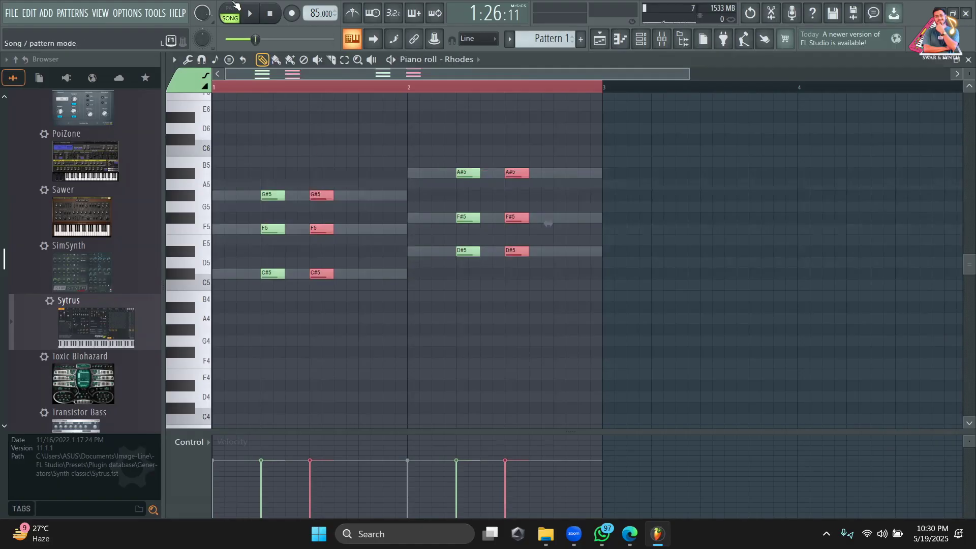
Step: Switch playback from song to pattern mode and listen to the Rhodes stabs over the Amyleigh chords
{"action": "left_click", "coordinate": [232, 15]}
{"action": "key", "text": "space"}
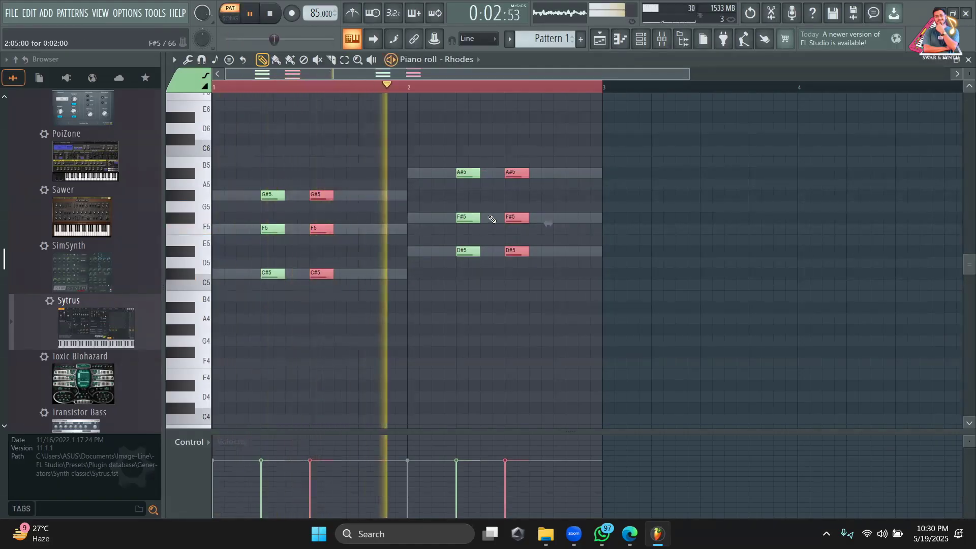
{"action": "key", "text": "space"}
Step: Move the second Rhodes stab in each bar from beat 3 to beat 4 and play back the pattern
{"action": "left_click_drag", "start_coordinate": [311, 201], "coordinate": [366, 197]}
{"action": "key", "text": "space"}
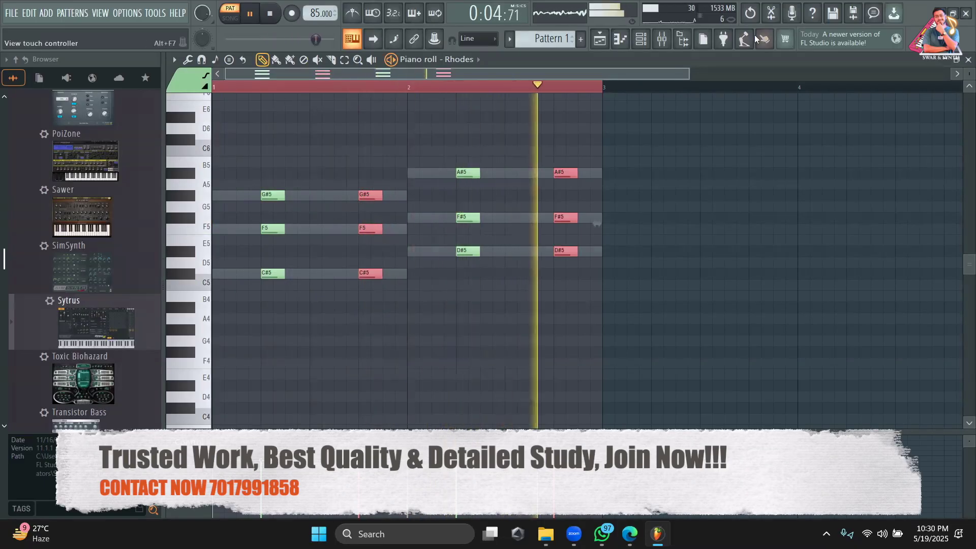
{"action": "key", "text": "space"}
Step: Bring up the Channel rack and play Pattern 1 to hear the Amyleigh and Rhodes layers together
{"action": "left_click", "coordinate": [646, 45]}
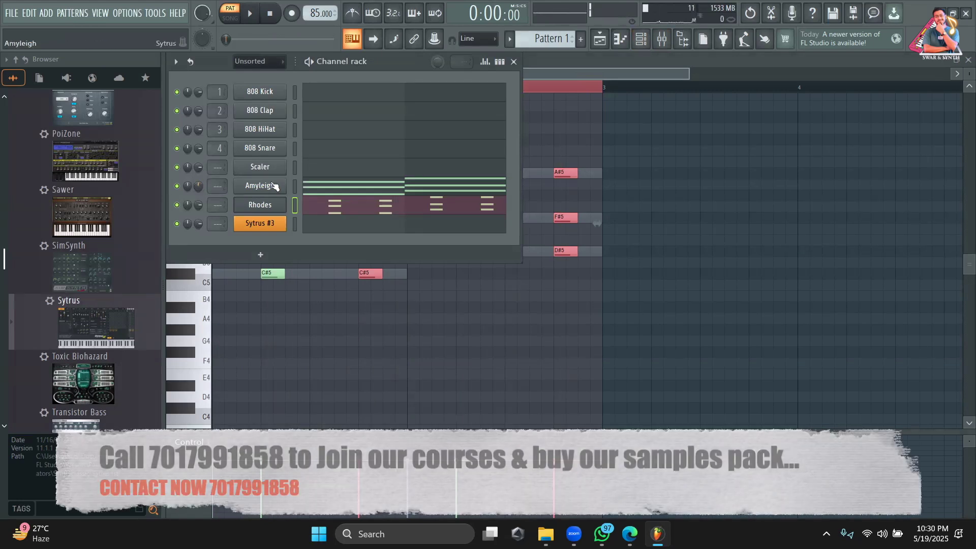
{"action": "key", "text": "space"}
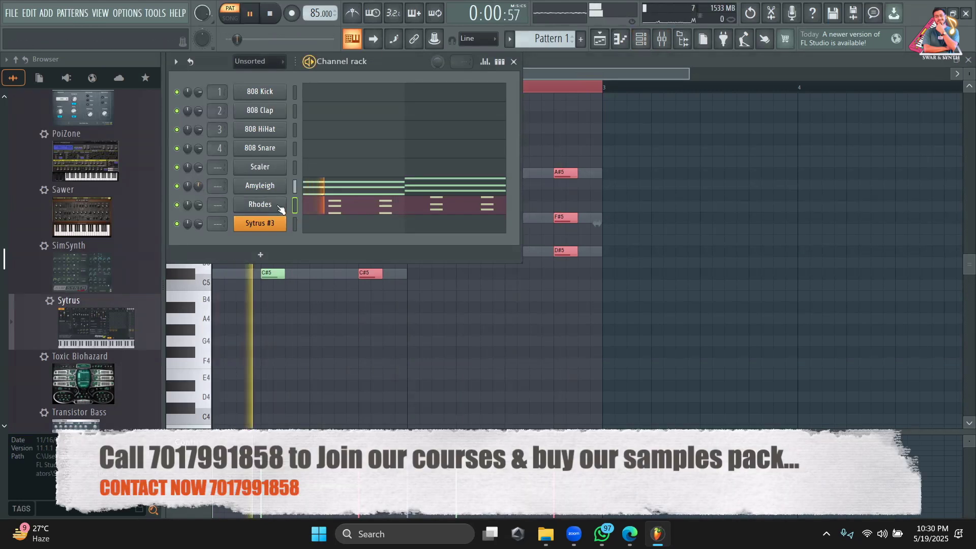
{"action": "key", "text": "space"}
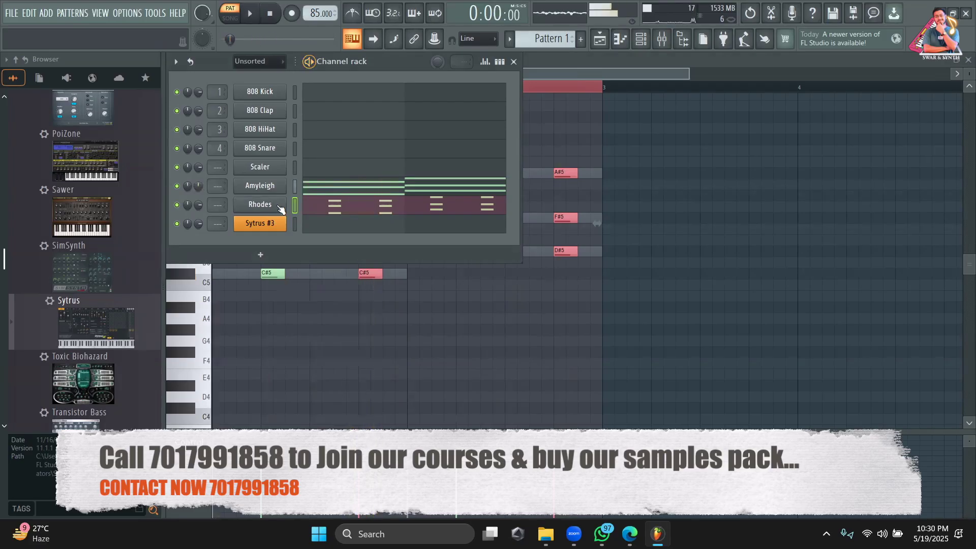
Step: Paint back-to-back Pattern 1 clips on playlist Track 3, from bar 10 up to bar 32, beneath the vocals
{"action": "left_click", "coordinate": [604, 44]}
{"action": "left_click", "coordinate": [504, 185]}
{"action": "right_click", "coordinate": [541, 186]}
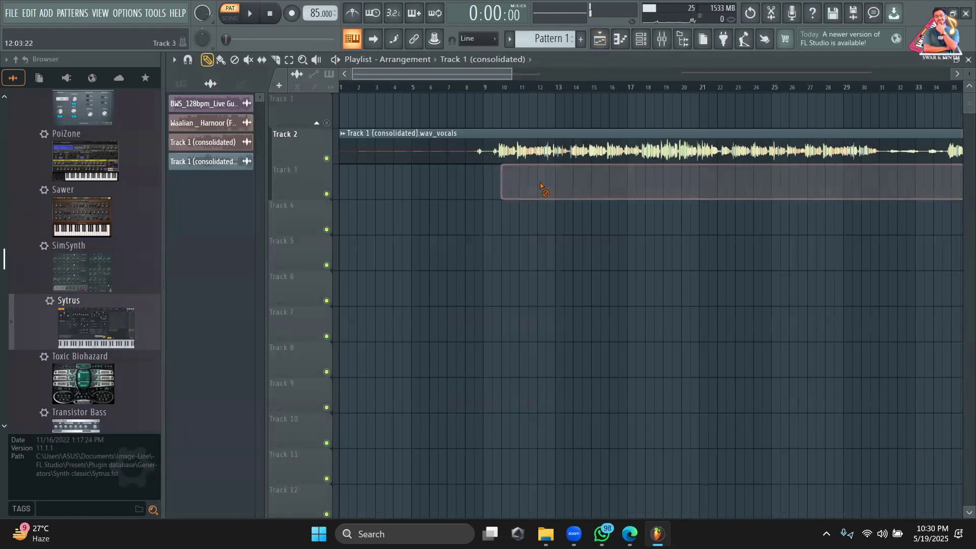
{"action": "left_click", "coordinate": [222, 61]}
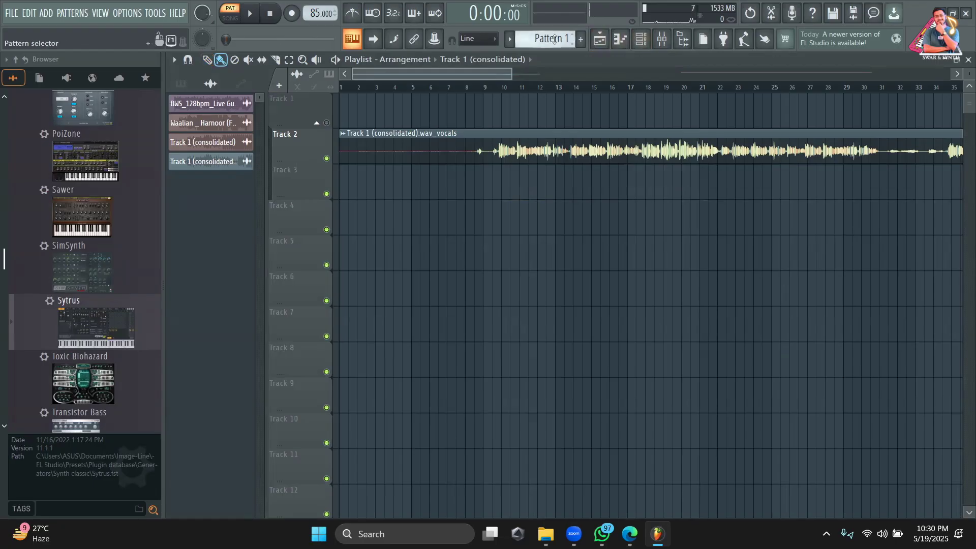
{"action": "left_click", "coordinate": [545, 39]}
{"action": "left_click", "coordinate": [504, 188]}
{"action": "mouse_move", "coordinate": [507, 191]}
{"action": "left_mouse_down"}
{"action": "mouse_move", "coordinate": [737, 178]}
{"action": "mouse_move", "coordinate": [881, 192]}
{"action": "left_mouse_up"}
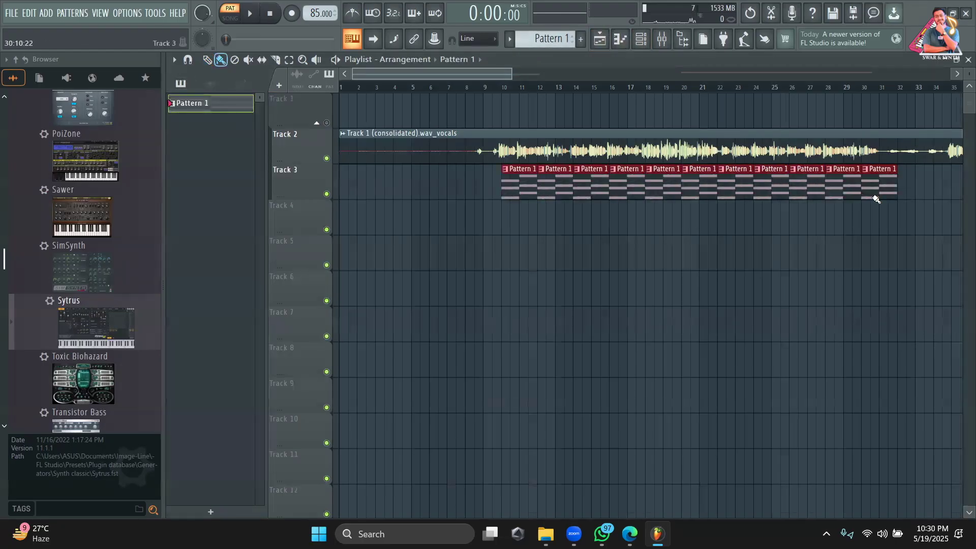
Step: Play the song from bar 10 with the vocals, and move the Track 2 vocal clip's start to bar 8
{"action": "left_click", "coordinate": [506, 87]}
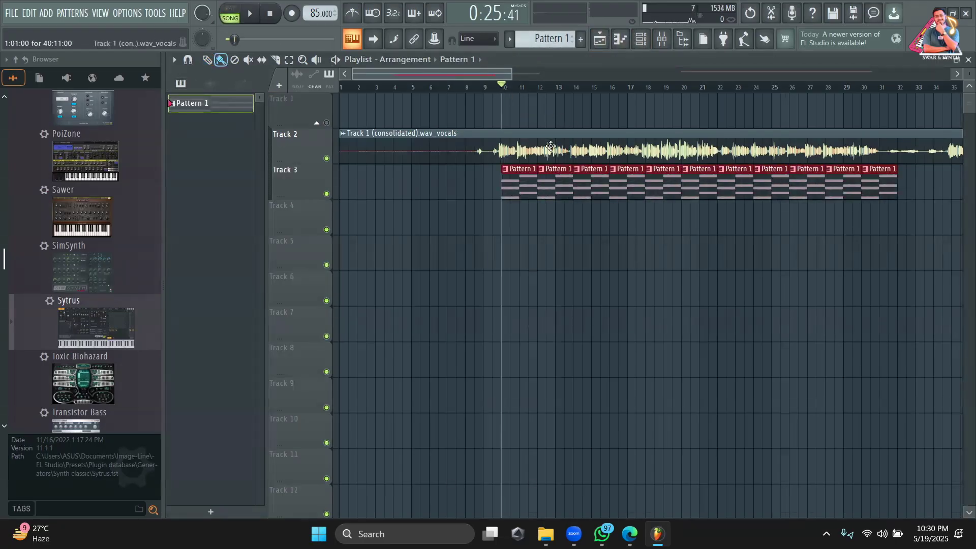
{"action": "key", "text": "space"}
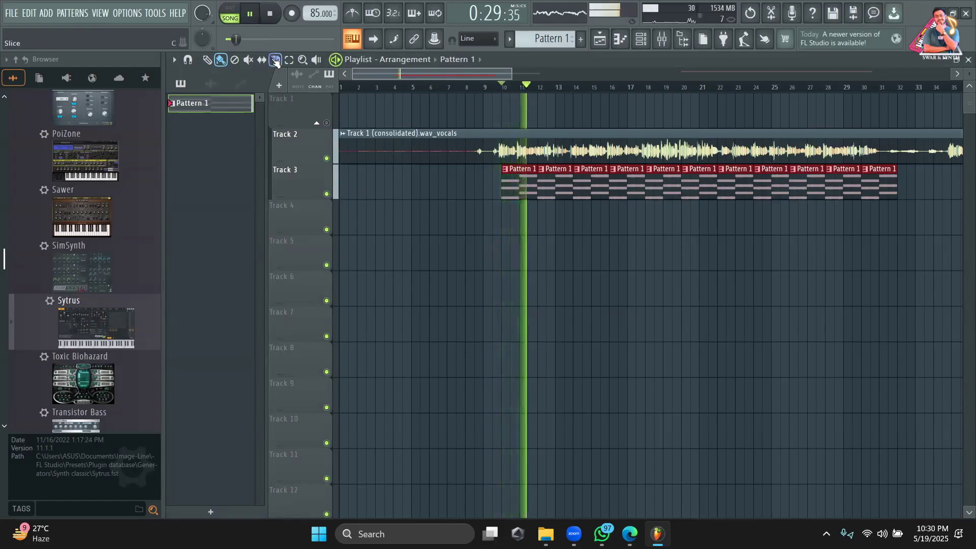
{"action": "key", "text": "space"}
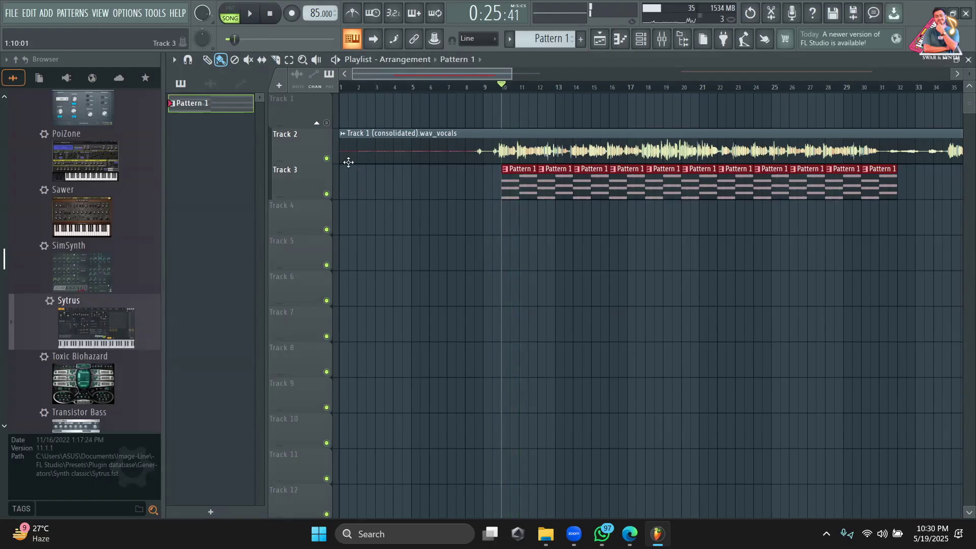
{"action": "left_click_drag", "start_coordinate": [343, 156], "coordinate": [466, 155]}
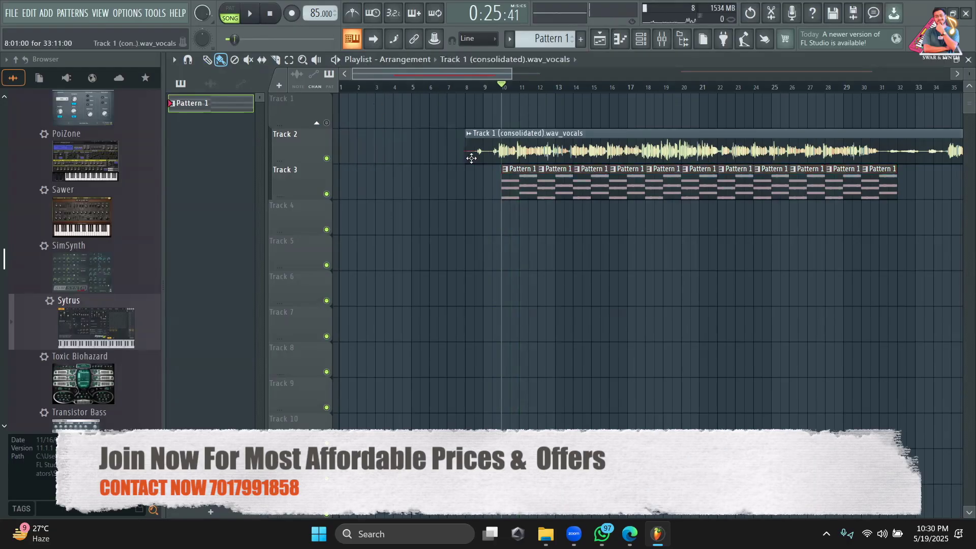
Step: Turn on the metronome, mute Track 3, and play the vocals against the click from bar 10
{"action": "left_click", "coordinate": [356, 19]}
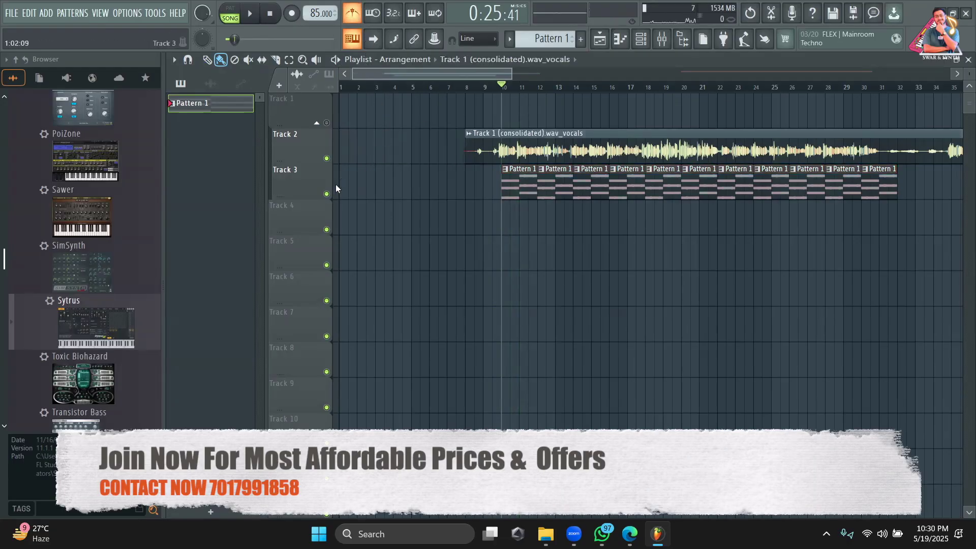
{"action": "left_click", "coordinate": [326, 193]}
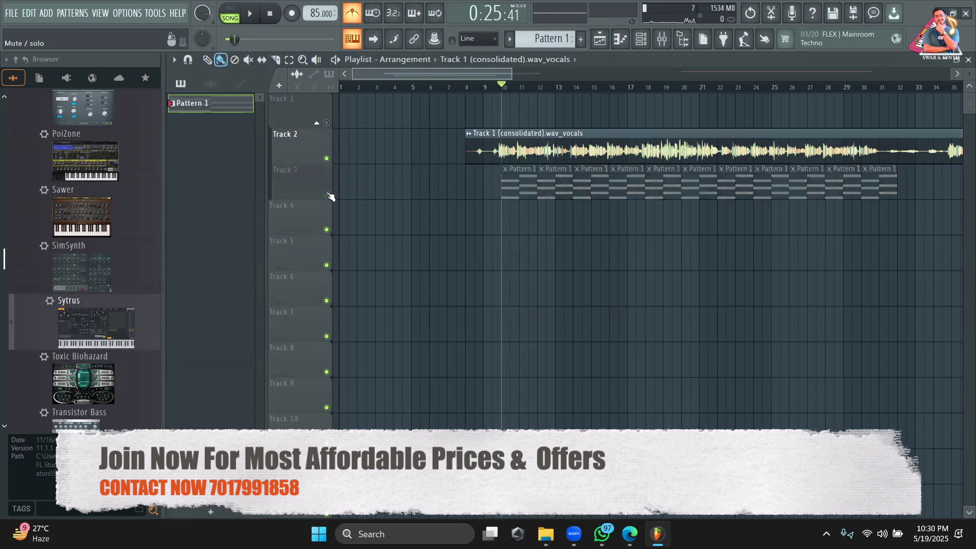
{"action": "left_click_drag", "start_coordinate": [513, 75], "coordinate": [413, 75]}
{"action": "key", "text": "space"}
{"action": "key", "text": "space"}
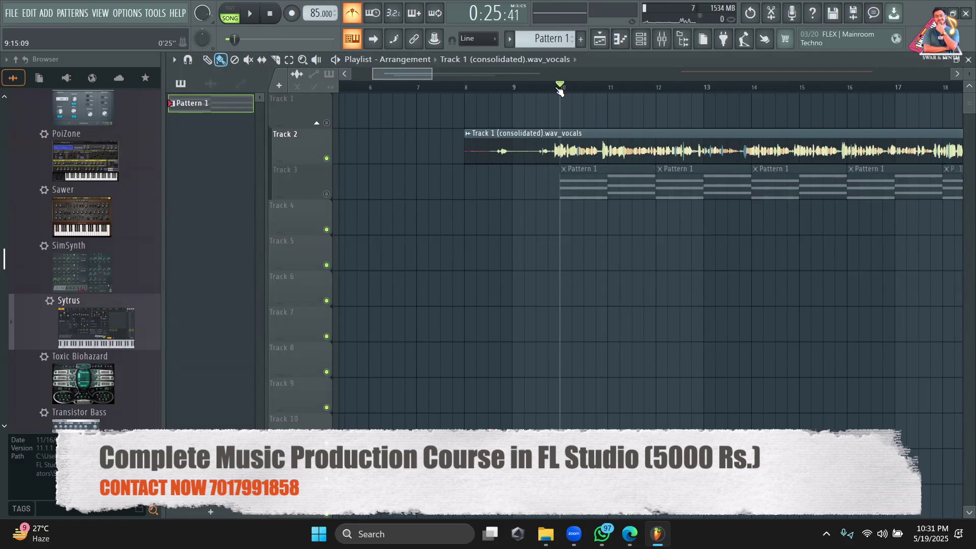
{"action": "key", "text": "space"}
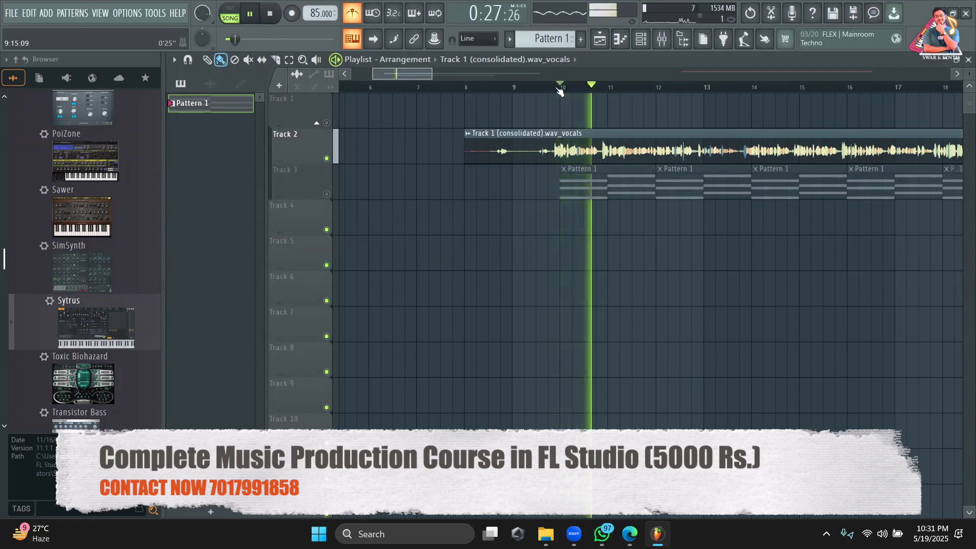
{"action": "key", "text": "space"}
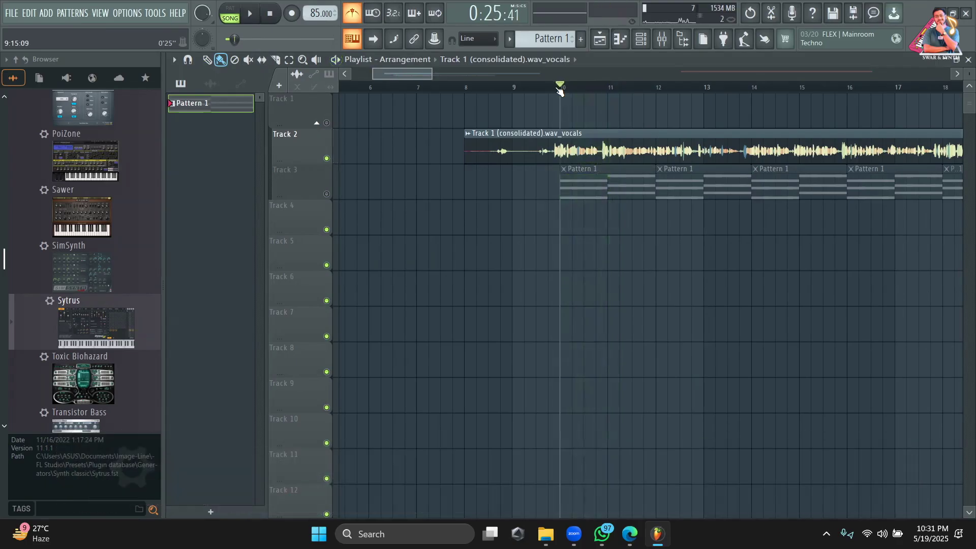
{"action": "key", "text": "space"}
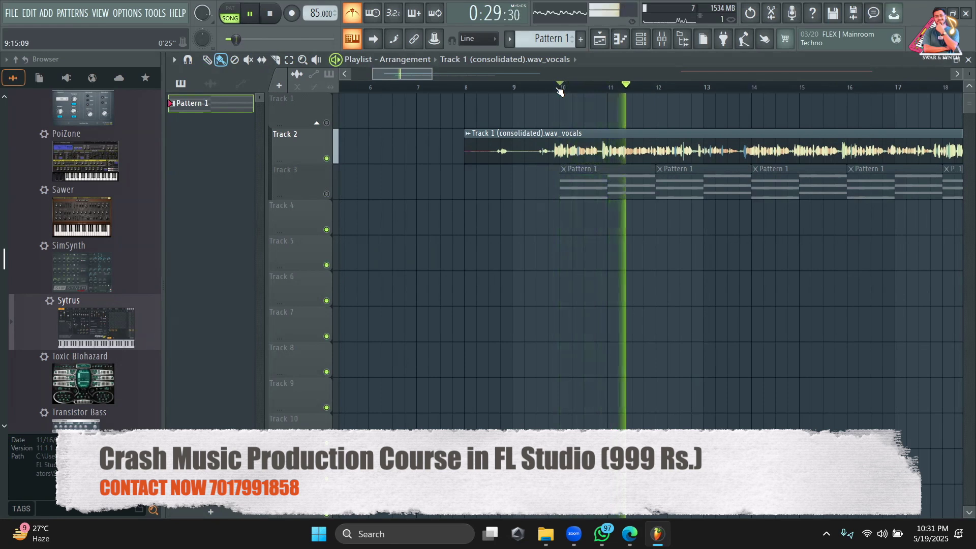
{"action": "key", "text": "space"}
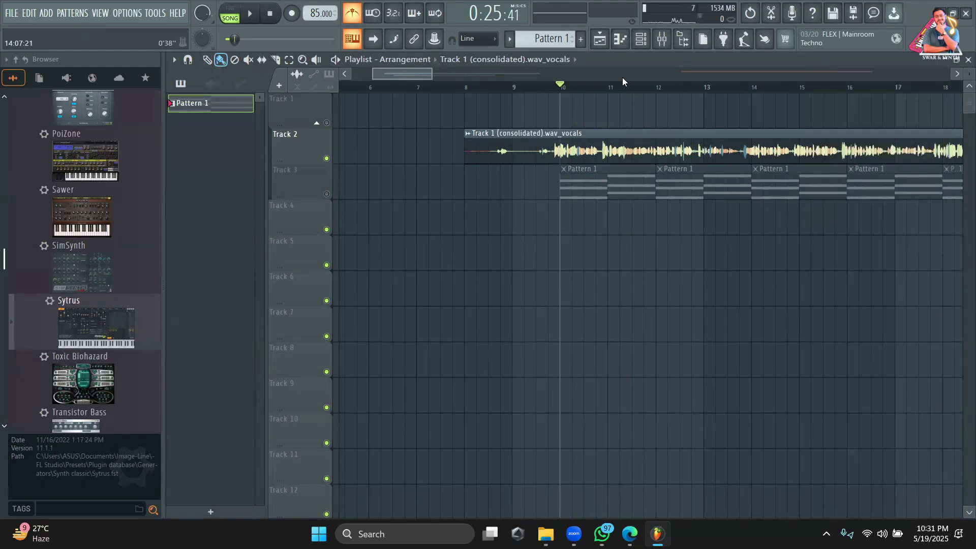
Step: Play the vocals with the metronome from about one beat before bar 10 to check their timing
{"action": "scroll", "coordinate": [417, 76], "scroll_direction": "up", "scroll_amount": 3}
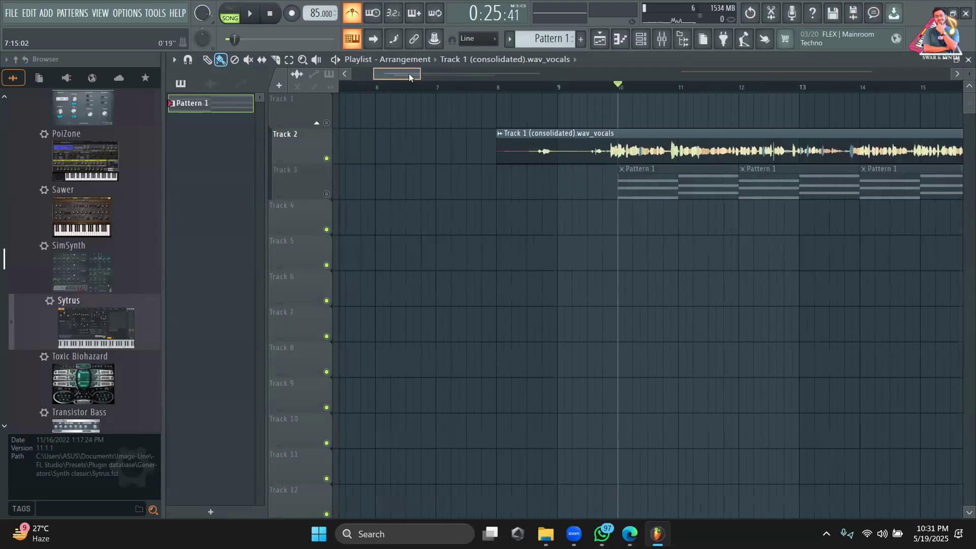
{"action": "left_click", "coordinate": [530, 89]}
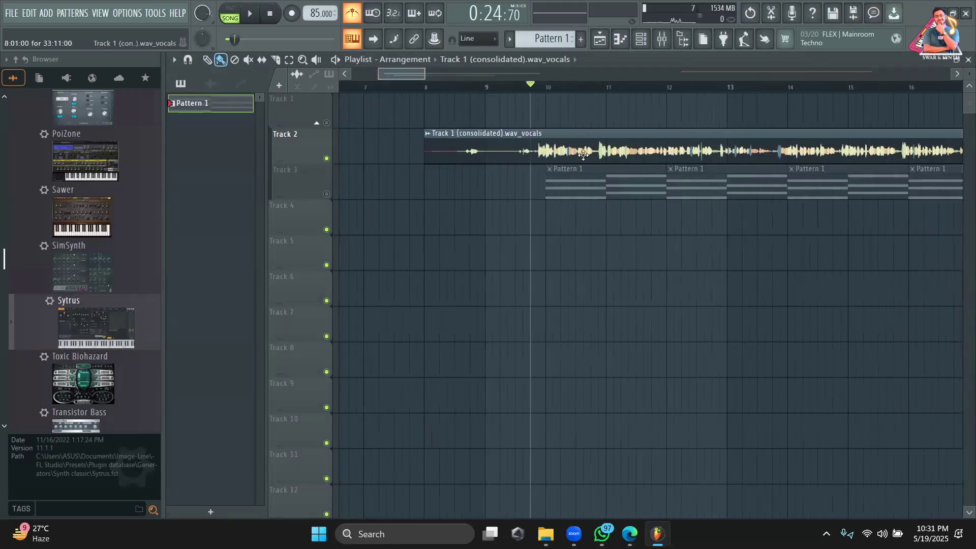
{"action": "key", "text": "space"}
{"action": "key", "text": "space"}
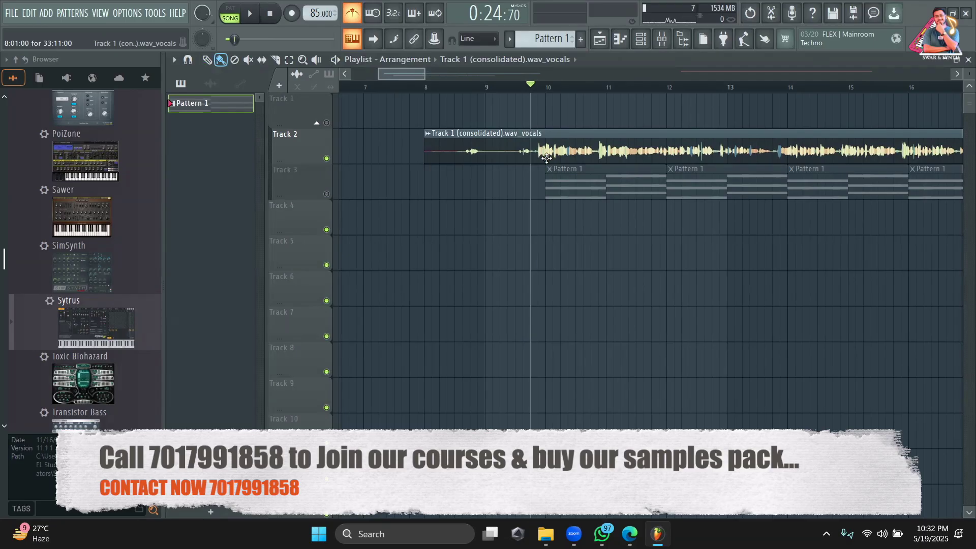
{"action": "key", "text": "space"}
{"action": "key", "text": "space"}
Step: Try starting the vocal clip slightly earlier, at about 7:14:14, and play it against the metronome
{"action": "left_click_drag", "start_coordinate": [572, 158], "coordinate": [564, 154]}
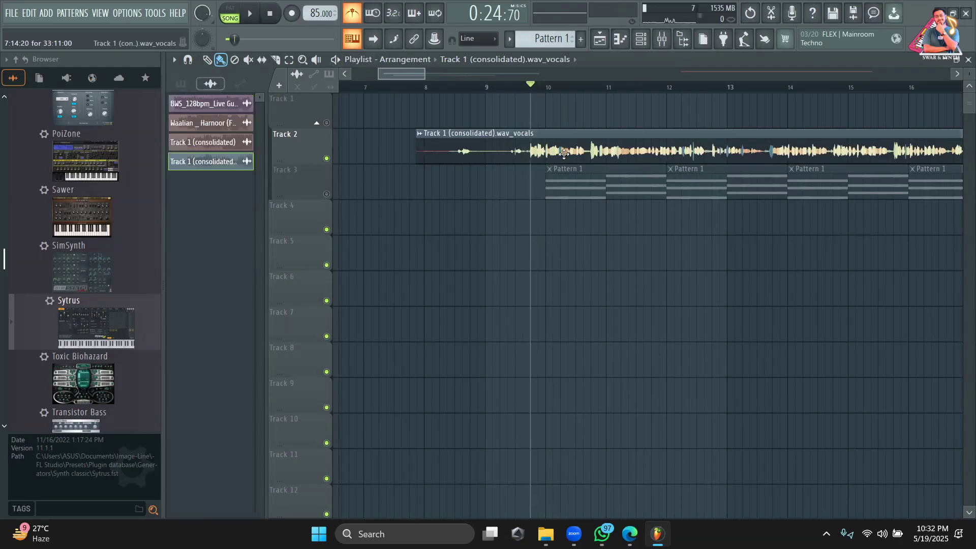
{"action": "key", "text": "space"}
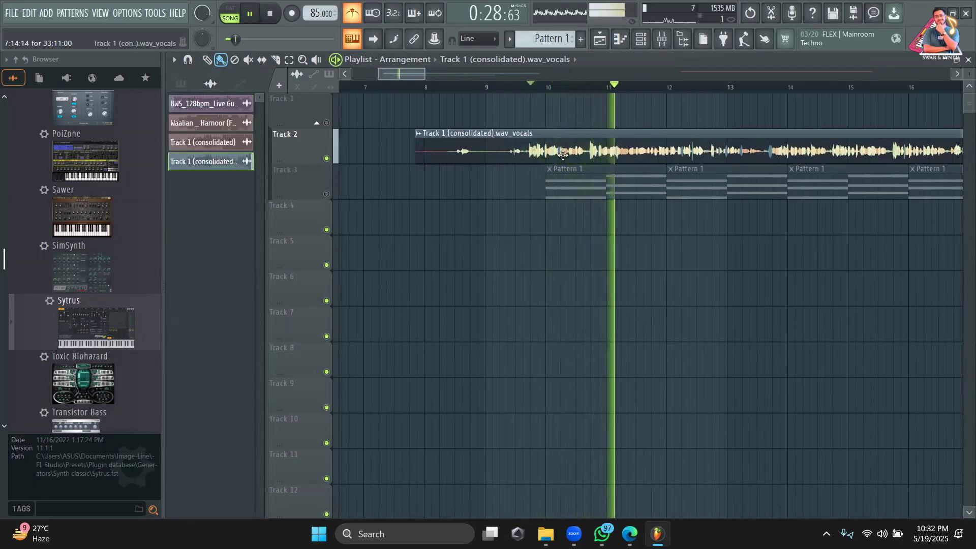
{"action": "key", "text": "space"}
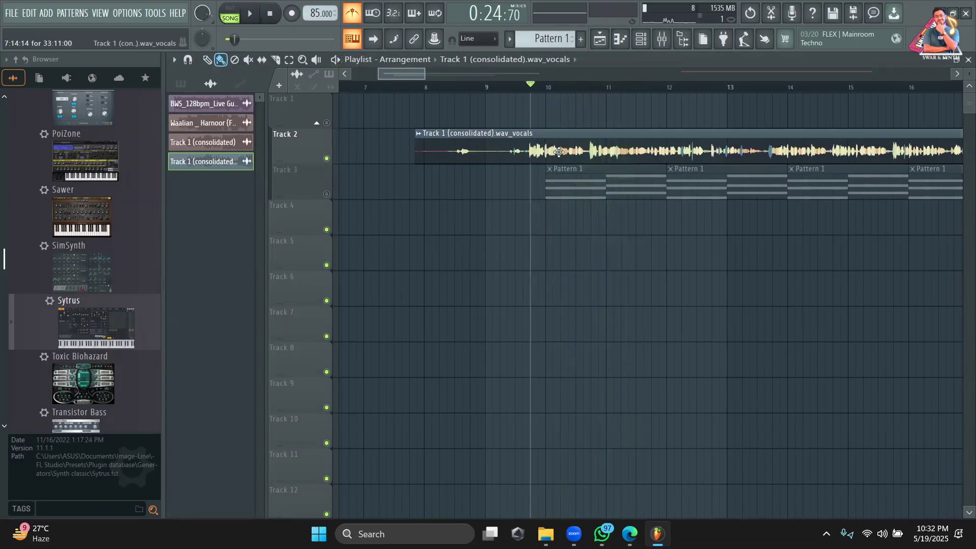
Step: Try starting the vocal clip later, at about 8:02:19, and listen to it against the metronome
{"action": "left_click_drag", "start_coordinate": [559, 152], "coordinate": [575, 151]}
{"action": "key", "text": "space"}
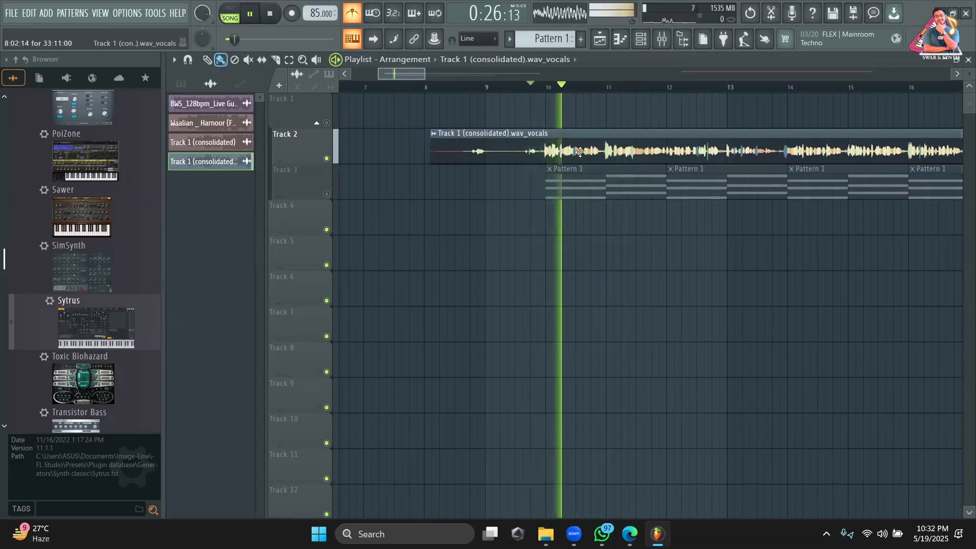
{"action": "left_click_drag", "start_coordinate": [552, 145], "coordinate": [554, 145]}
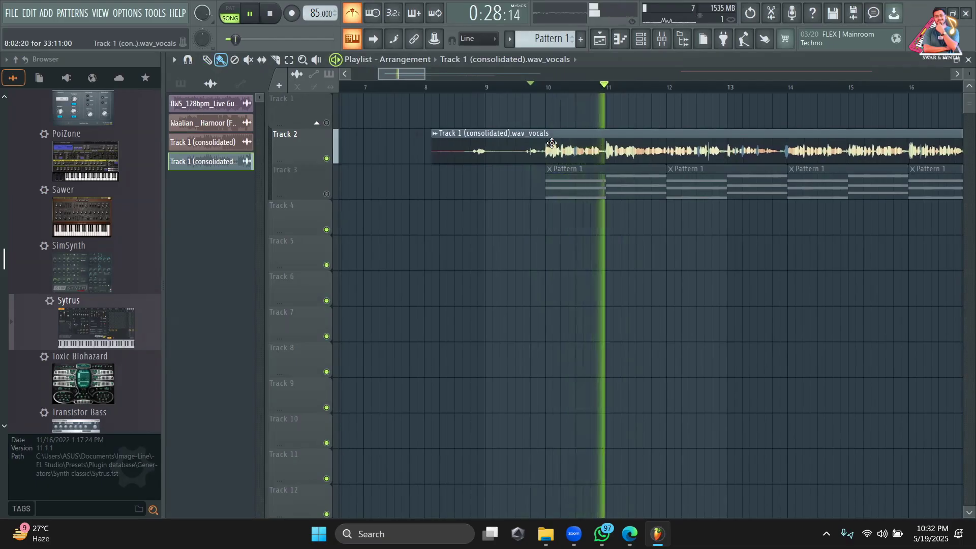
{"action": "left_click_drag", "start_coordinate": [425, 74], "coordinate": [394, 75]}
{"action": "left_click_drag", "start_coordinate": [386, 76], "coordinate": [400, 76]}
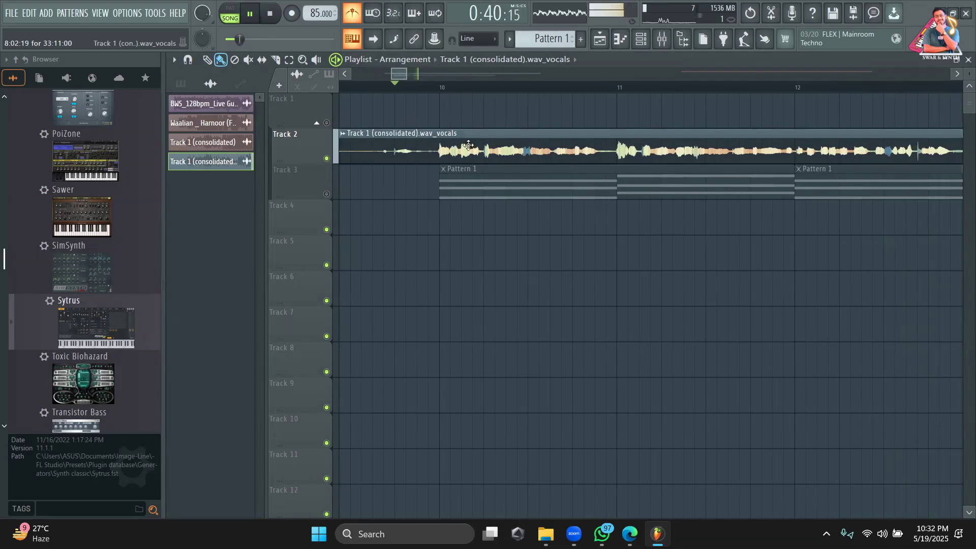
{"action": "key", "text": "space"}
Step: Play the repositioned vocals against the metronome from bar 10
{"action": "mouse_move", "coordinate": [406, 76]}
{"action": "left_mouse_down"}
{"action": "mouse_move", "coordinate": [430, 85]}
{"action": "mouse_move", "coordinate": [408, 72]}
{"action": "left_mouse_up"}
{"action": "left_click", "coordinate": [383, 85]}
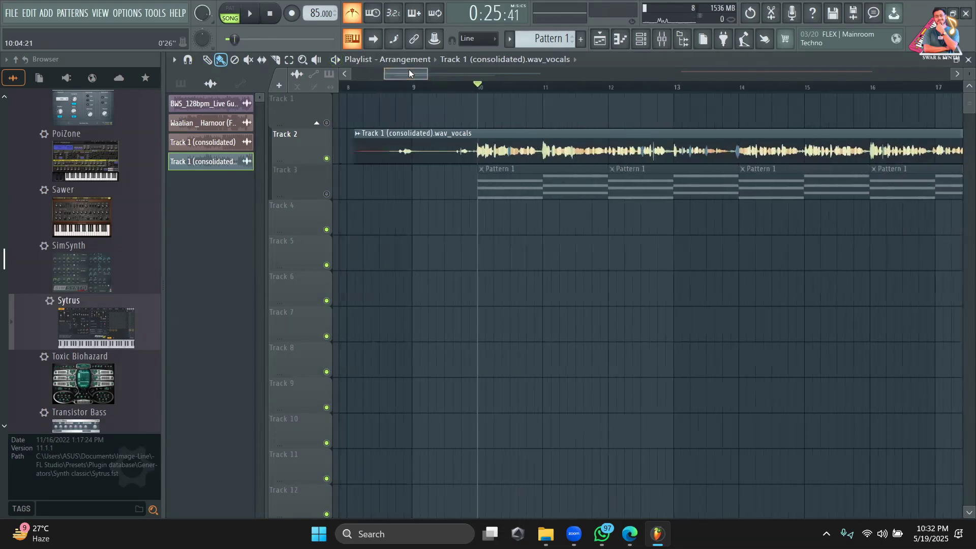
{"action": "key", "text": "space"}
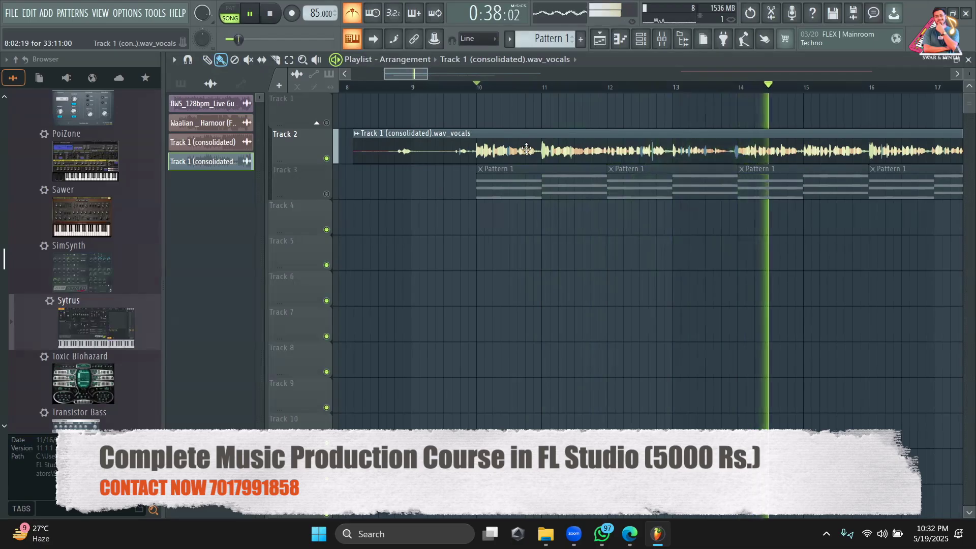
{"action": "key", "text": "space"}
Step: Move the vocal clip's start to 7:14:19, then unmute Track 3 and play both tracks from just before bar 10
{"action": "left_click_drag", "start_coordinate": [525, 148], "coordinate": [511, 151]}
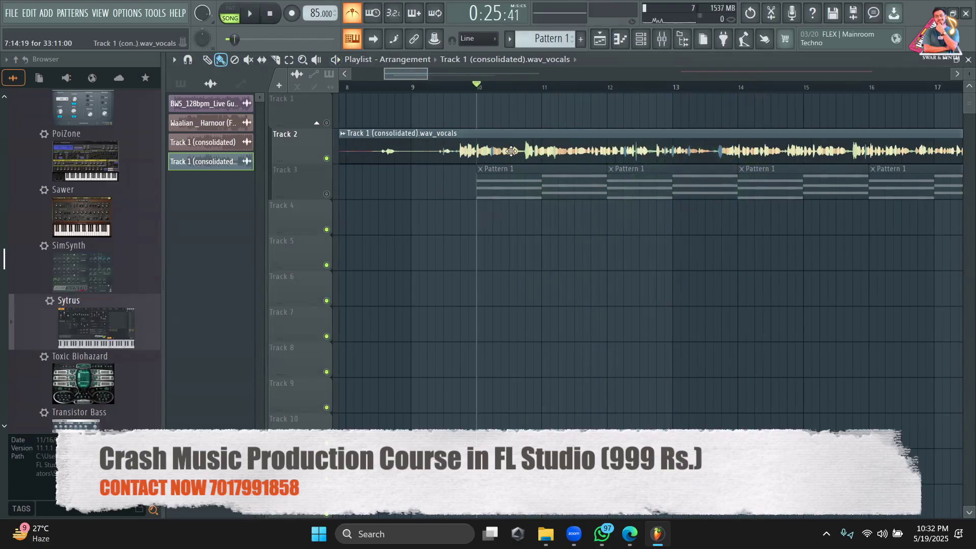
{"action": "left_click", "coordinate": [328, 196]}
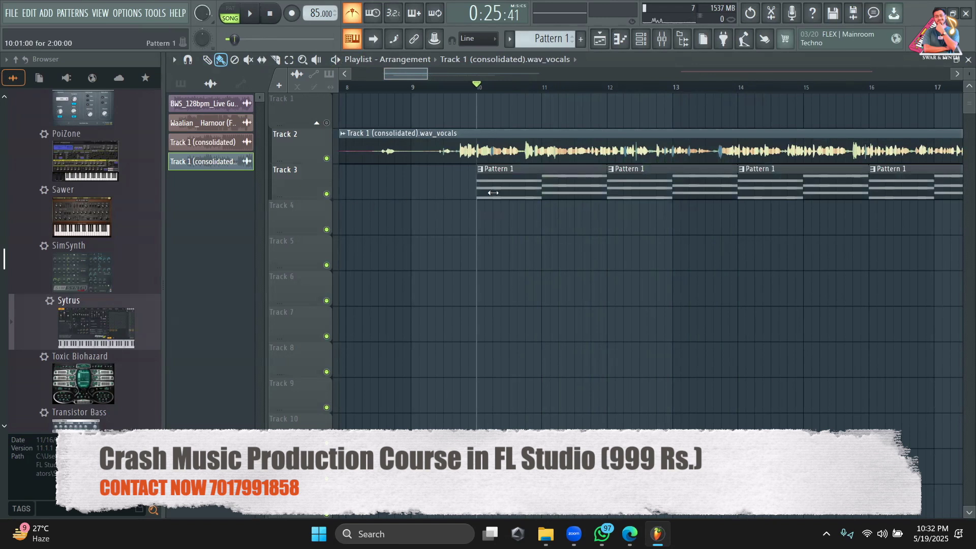
{"action": "left_click", "coordinate": [452, 86]}
{"action": "key", "text": "space"}
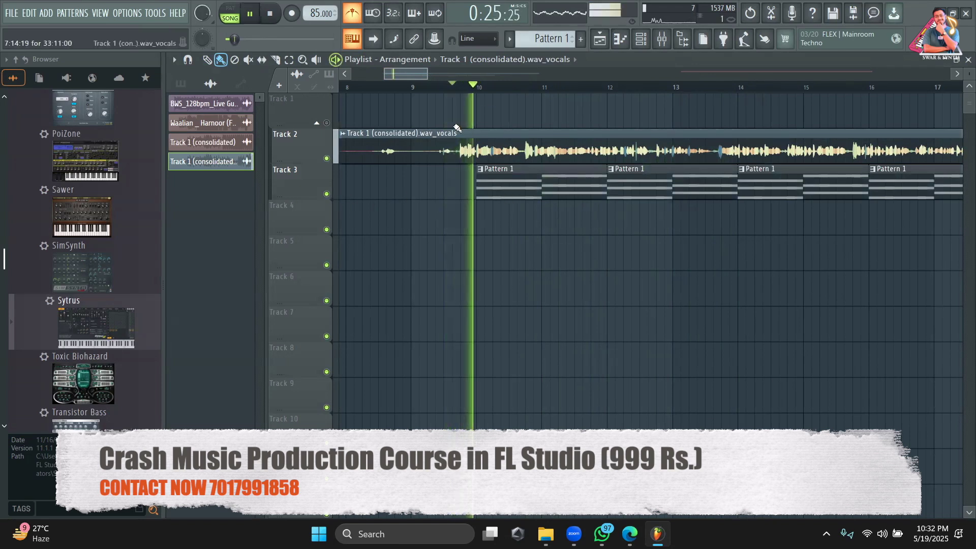
{"action": "left_click_drag", "start_coordinate": [424, 69], "coordinate": [457, 75]}
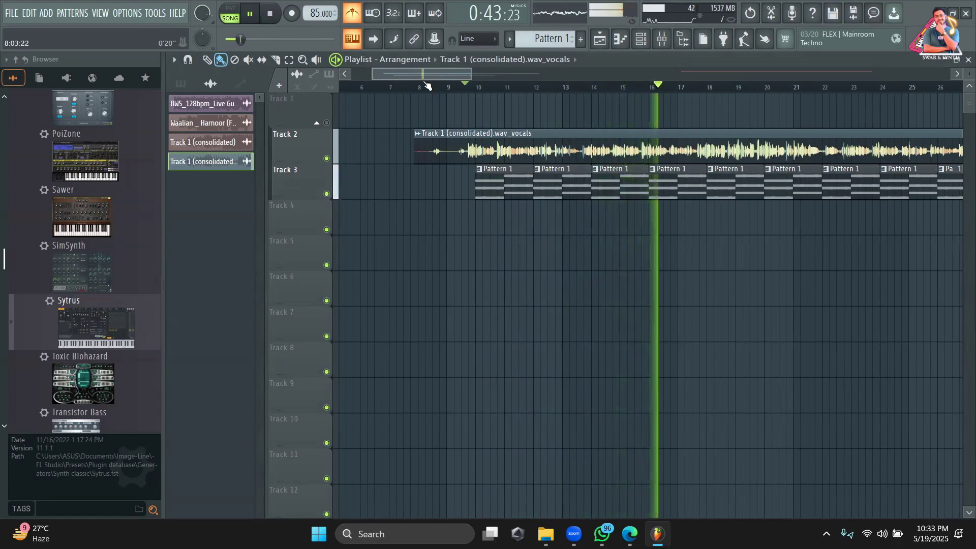
{"action": "key", "text": "space"}
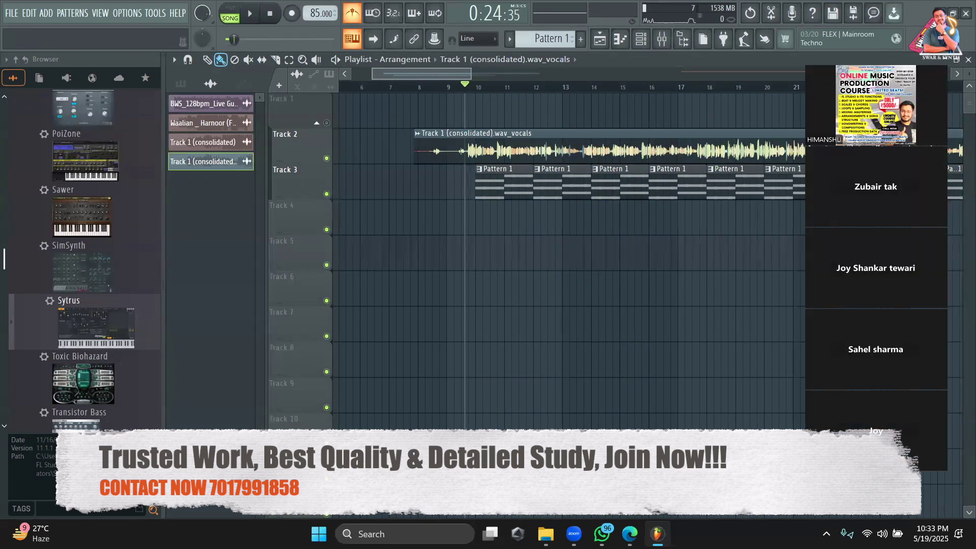
Step: Shift all Rhodes stabs one beat earlier, onto beats 1 and 3 of both bars, and play the song from bar 10
{"action": "left_click", "coordinate": [477, 87]}
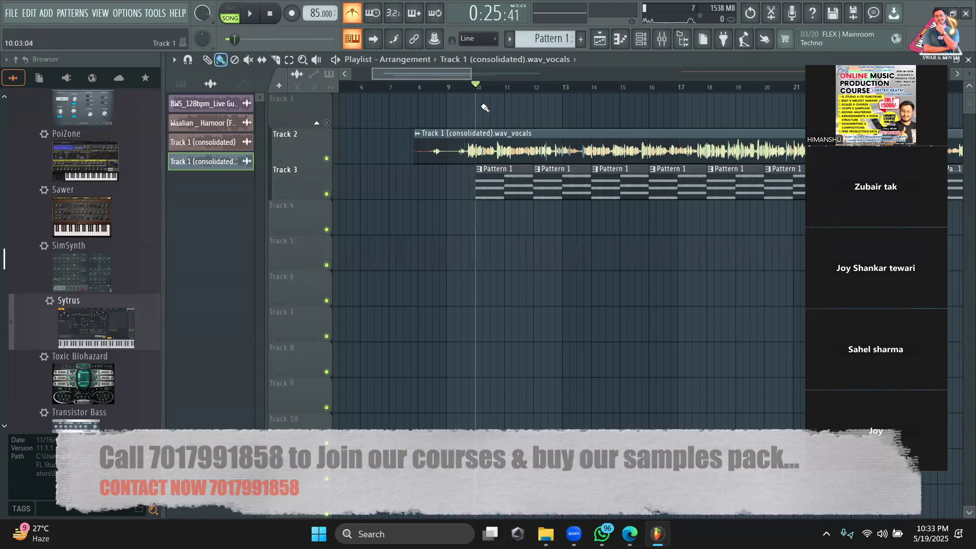
{"action": "double_click", "coordinate": [488, 181]}
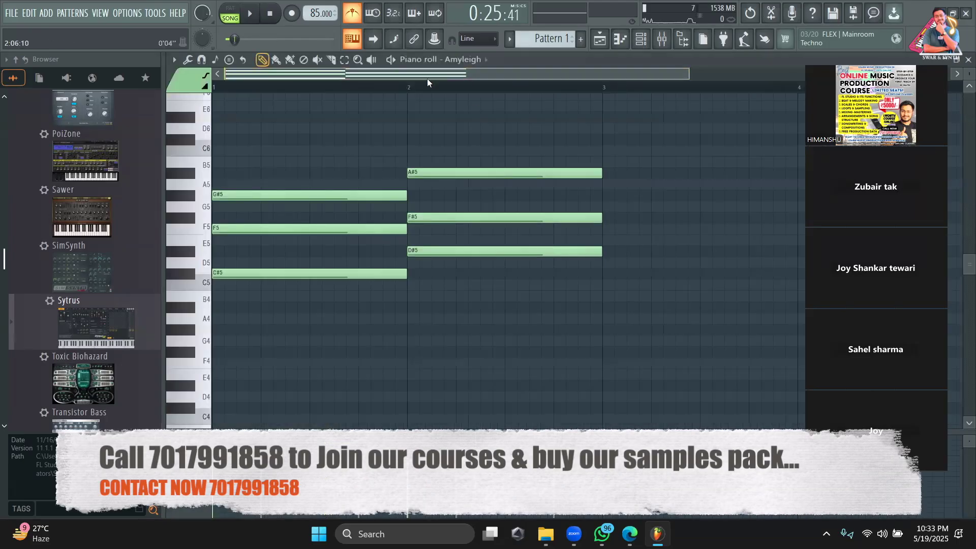
{"action": "left_click", "coordinate": [641, 39]}
{"action": "left_click", "coordinate": [381, 210]}
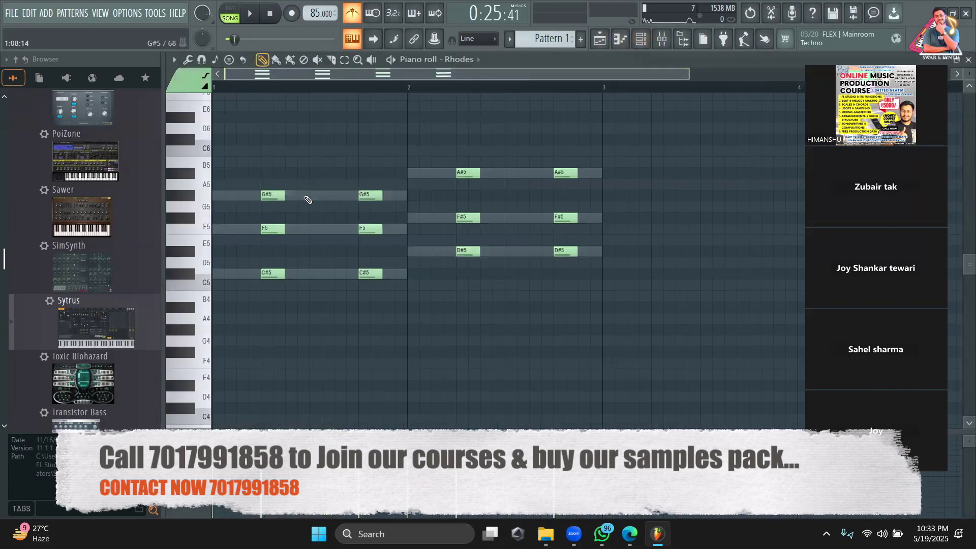
{"action": "key", "text": "ctrl+a"}
{"action": "left_click_drag", "start_coordinate": [275, 198], "coordinate": [226, 198]}
{"action": "key", "text": "space"}
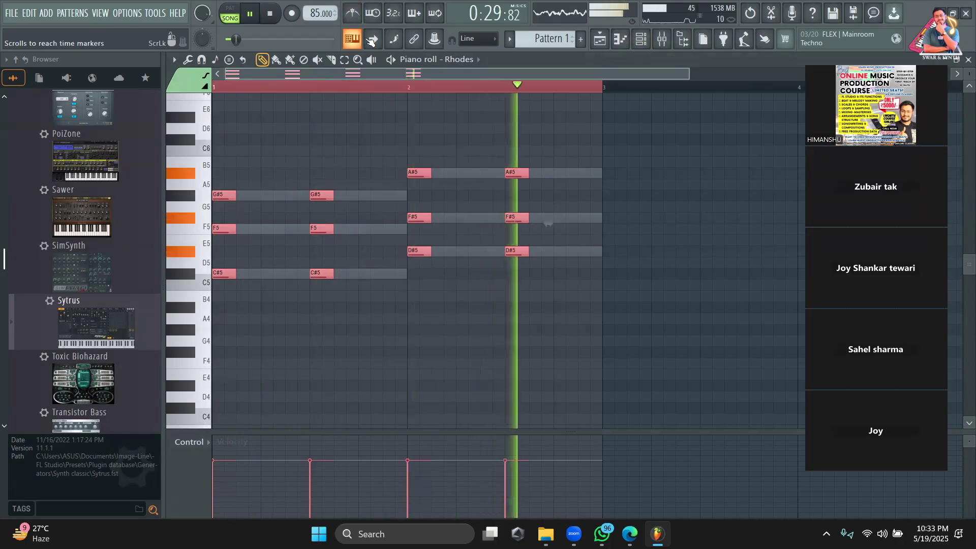
{"action": "key", "text": "space"}
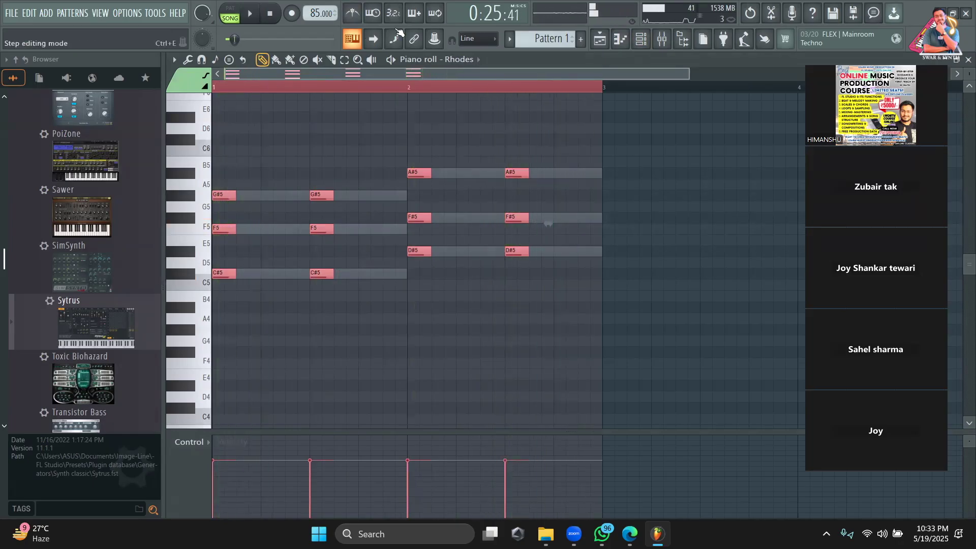
Step: Try all Rhodes stabs one beat later, move them back onto beats 1 and 3, and play the song from bar 10
{"action": "left_click_drag", "start_coordinate": [221, 197], "coordinate": [265, 197]}
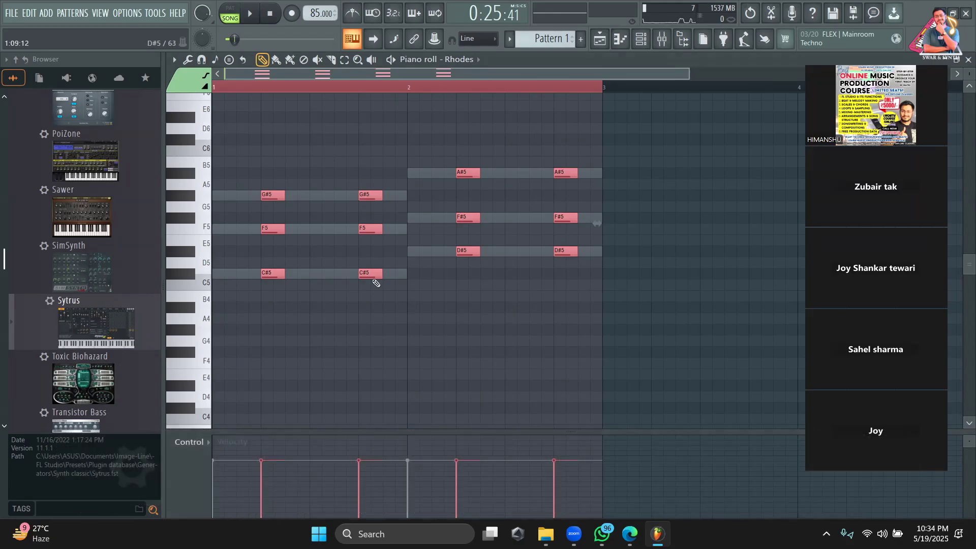
{"action": "left_click_drag", "start_coordinate": [273, 194], "coordinate": [202, 199]}
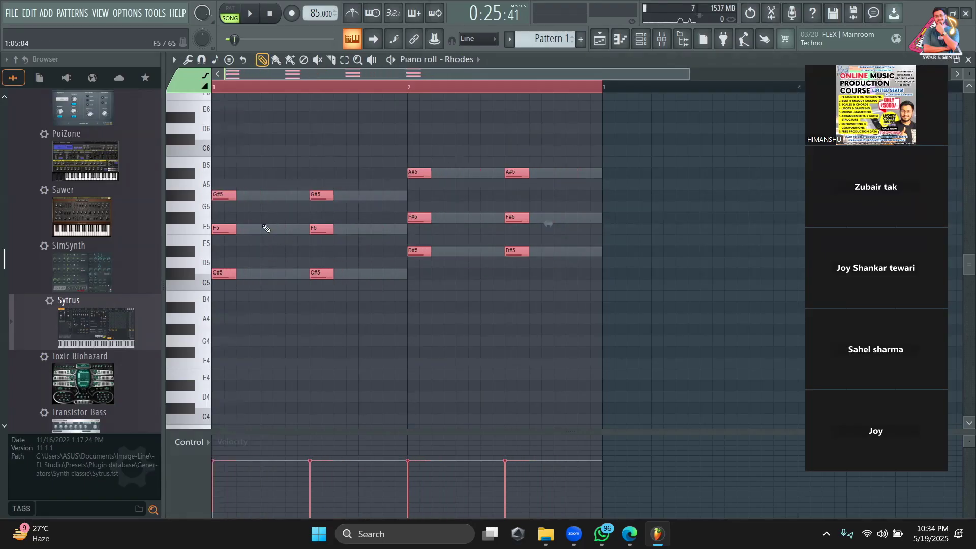
{"action": "key", "text": "space"}
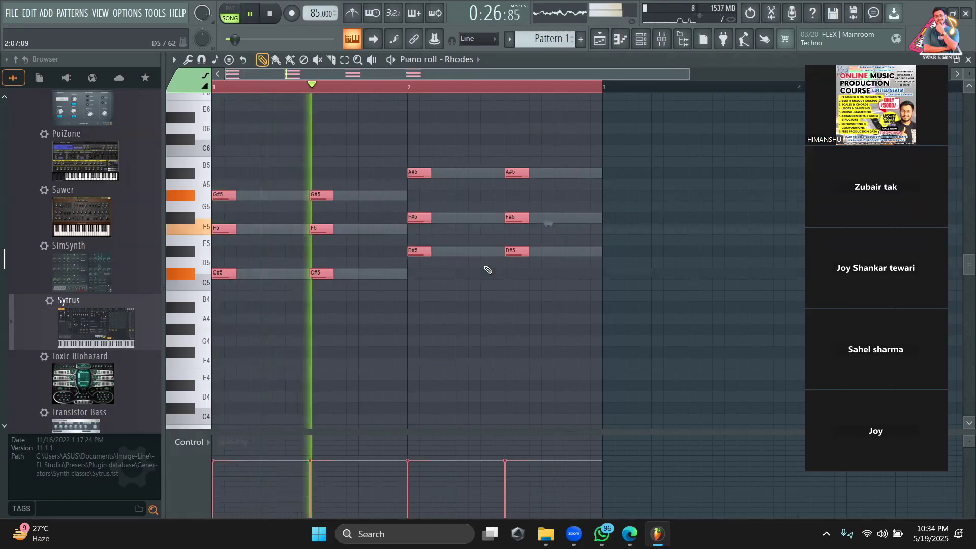
{"action": "key", "text": "space"}
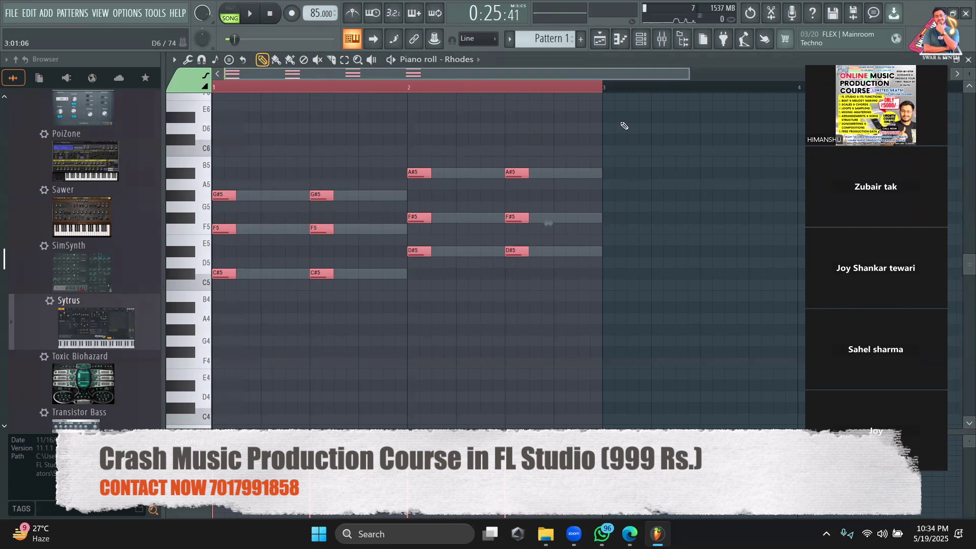
Step: Solo the vocal track in the playlist for a brief listen, restore all tracks, and list the project's audio clips in the picker
{"action": "left_click", "coordinate": [600, 41]}
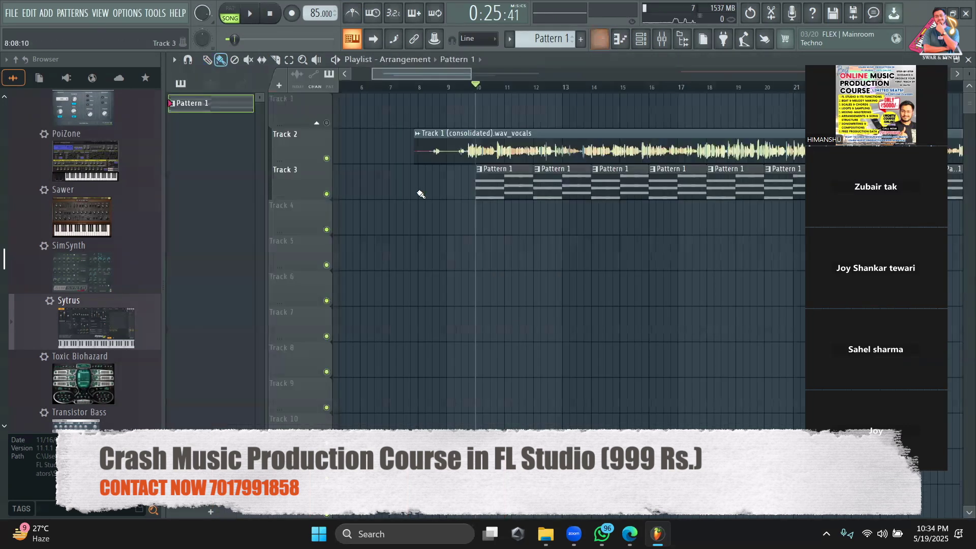
{"action": "right_click", "coordinate": [332, 164]}
{"action": "key", "text": "space"}
{"action": "key", "text": "space"}
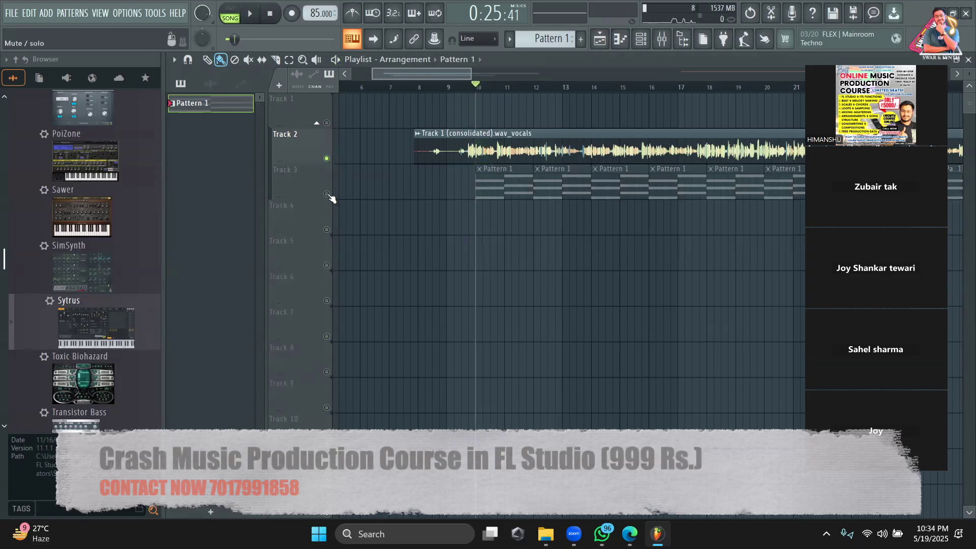
{"action": "right_click", "coordinate": [329, 195]}
{"action": "right_click", "coordinate": [329, 196]}
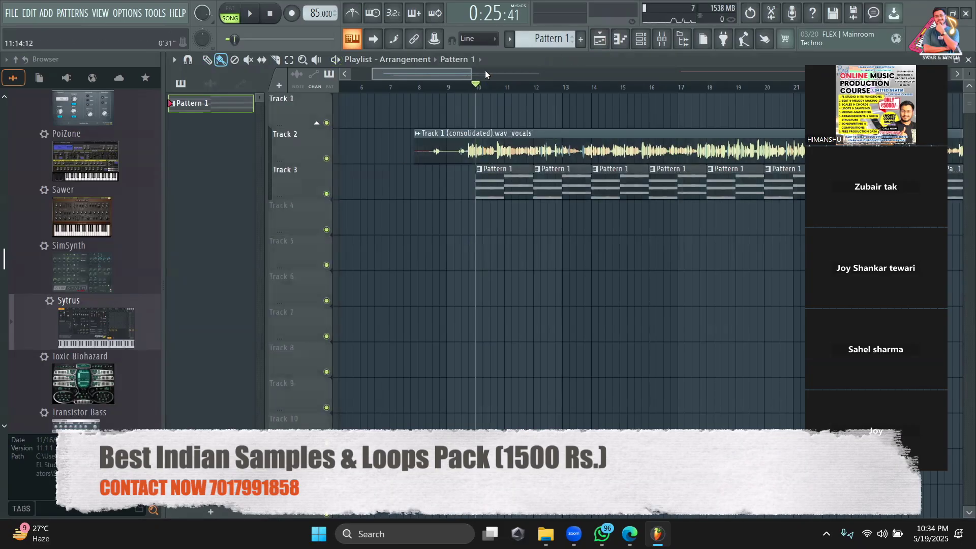
{"action": "scroll", "coordinate": [488, 74], "scroll_direction": "right", "scroll_amount": 4}
{"action": "left_click", "coordinate": [211, 83]}
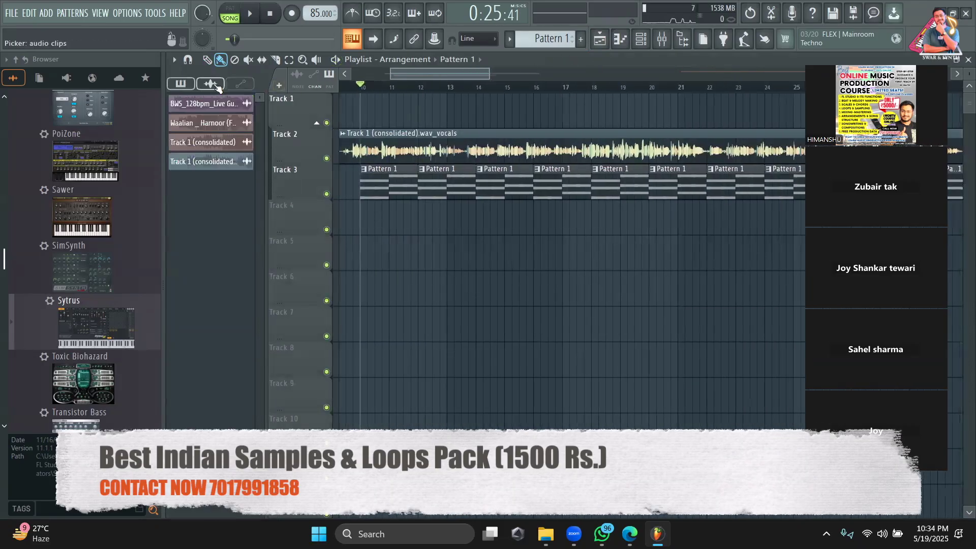
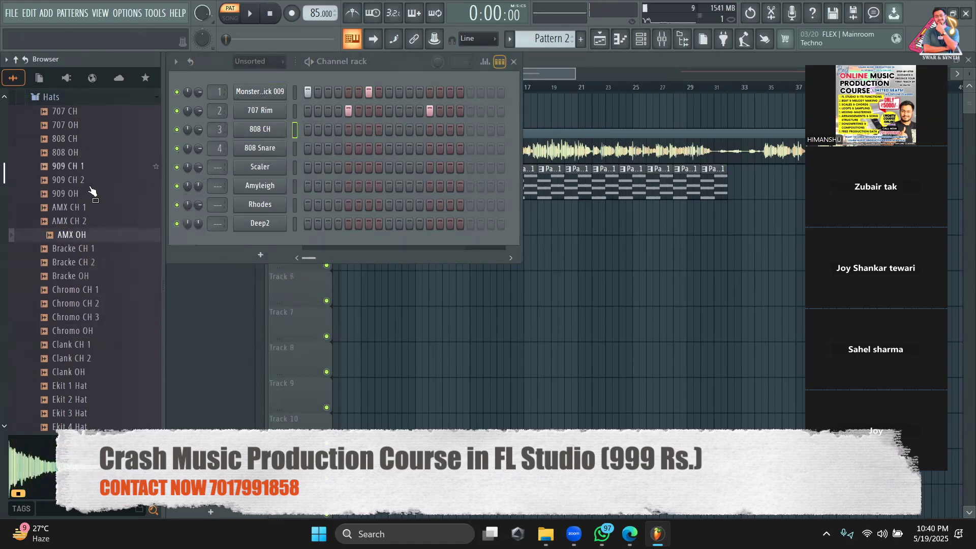
Step: Add 808 CH hits on steps 3, 7, 11 and 15 of Pattern 2 and play the pattern
{"action": "left_click", "coordinate": [328, 130]}
{"action": "left_click", "coordinate": [369, 130]}
{"action": "left_click", "coordinate": [409, 130]}
{"action": "key", "text": "space"}
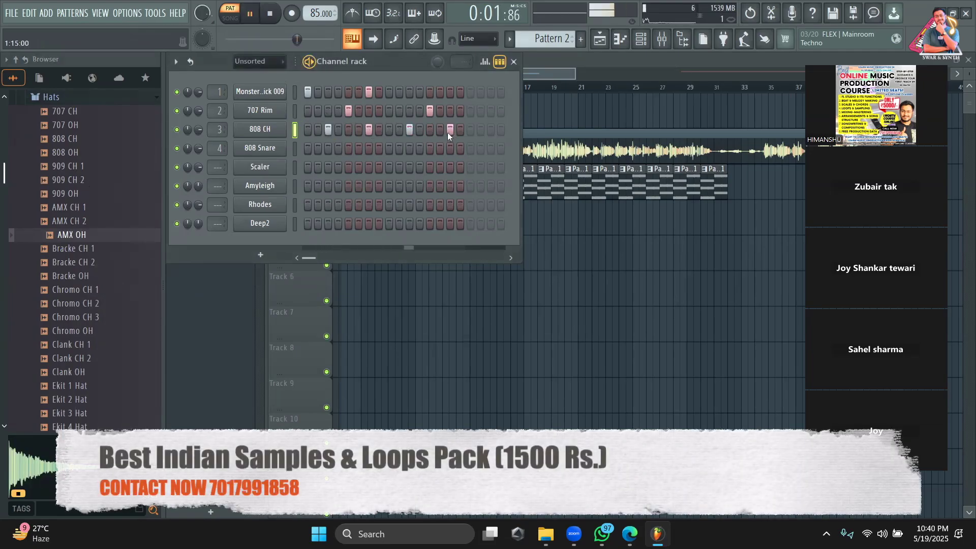
{"action": "key", "text": "space"}
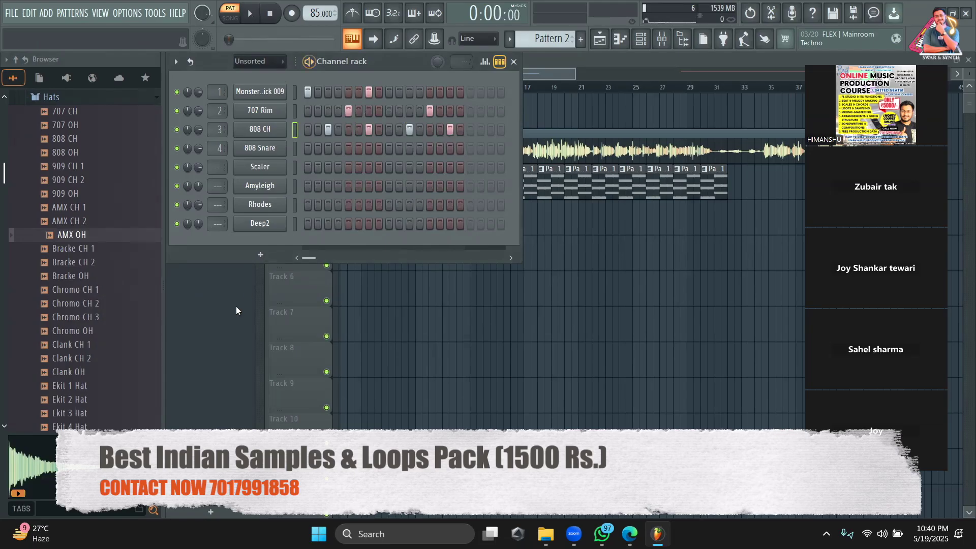
Step: Audition samples in the Drums Percussion pack and add FPC Tamb as a new channel in the channel rack
{"action": "scroll", "coordinate": [83, 198], "scroll_direction": "up", "scroll_amount": 3}
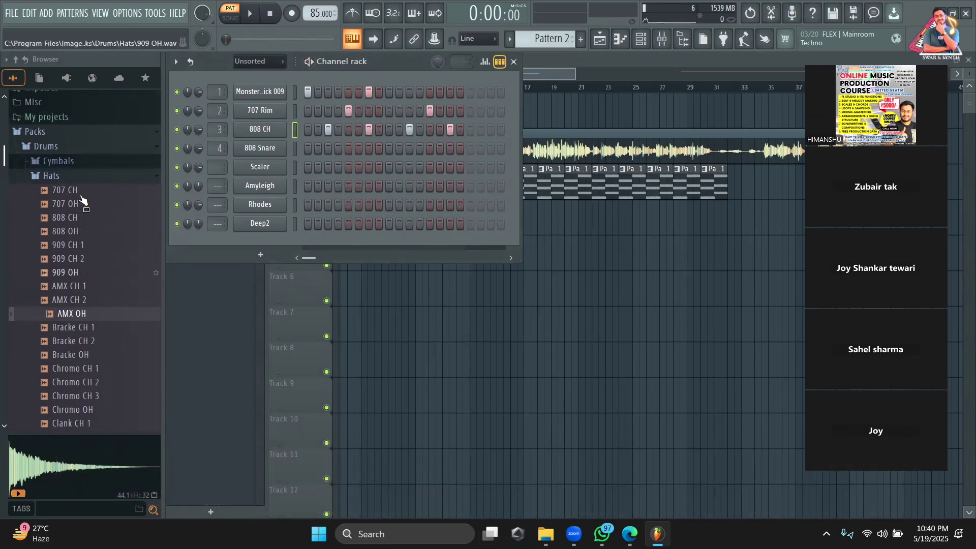
{"action": "left_click", "coordinate": [90, 177]}
{"action": "left_click", "coordinate": [90, 223]}
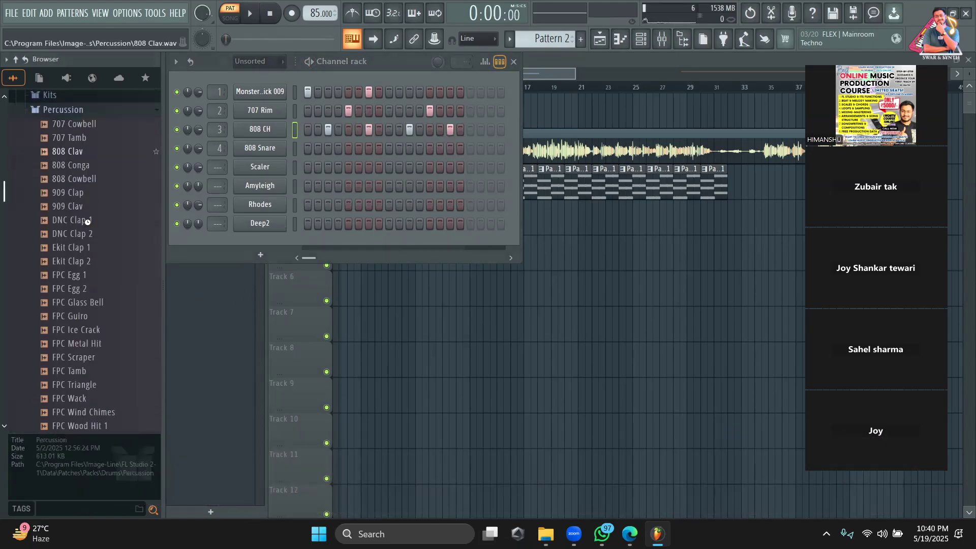
{"action": "scroll", "coordinate": [84, 239], "scroll_direction": "down", "scroll_amount": 5}
{"action": "left_click", "coordinate": [82, 245]}
{"action": "left_click", "coordinate": [80, 273]}
{"action": "scroll", "coordinate": [81, 279], "scroll_direction": "down", "scroll_amount": 3}
{"action": "left_click", "coordinate": [76, 253]}
{"action": "left_click_drag", "start_coordinate": [84, 265], "coordinate": [274, 239]}
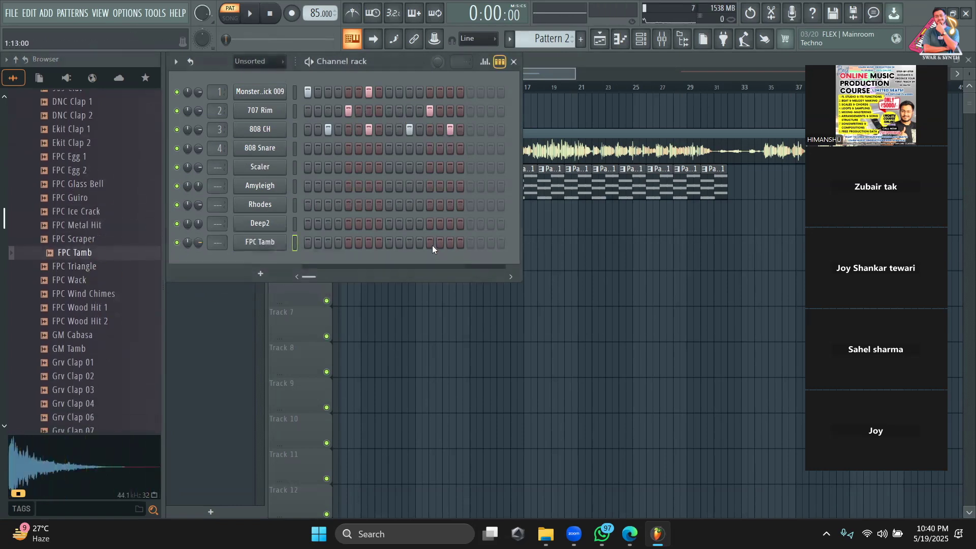
Step: Place an FPC Tamb hit on step 13, play the drum pattern, and close the channel rack
{"action": "key", "text": "space"}
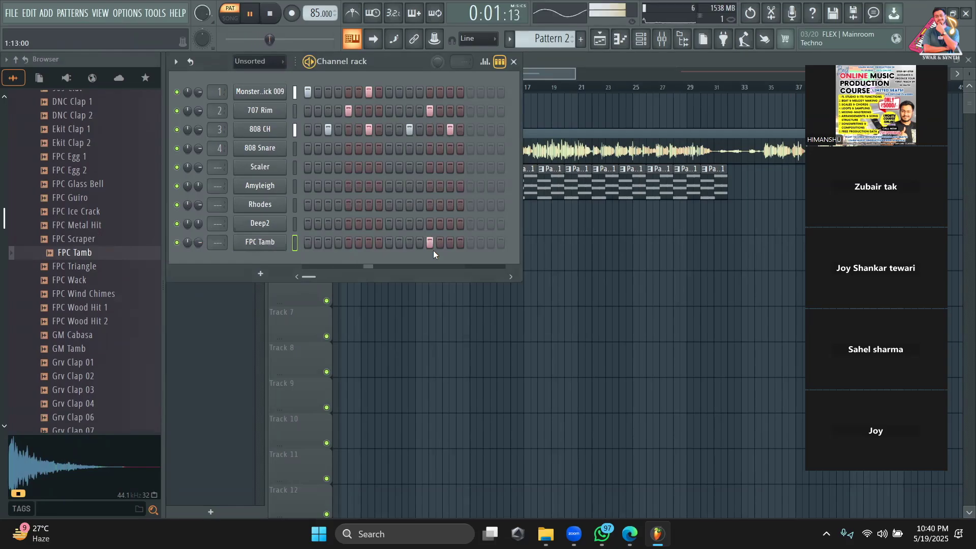
{"action": "key", "text": "space"}
{"action": "key", "text": "space"}
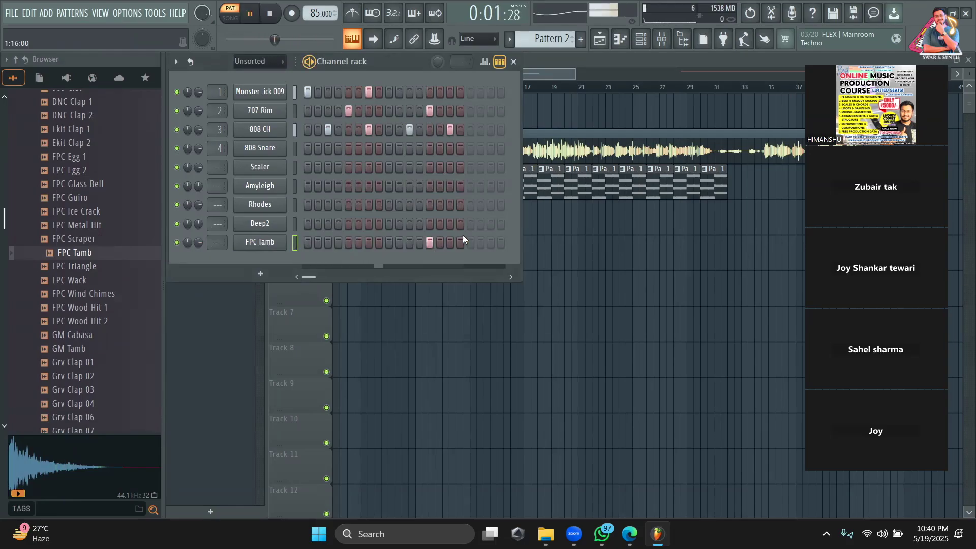
{"action": "key", "text": "space"}
{"action": "left_click", "coordinate": [230, 314]}
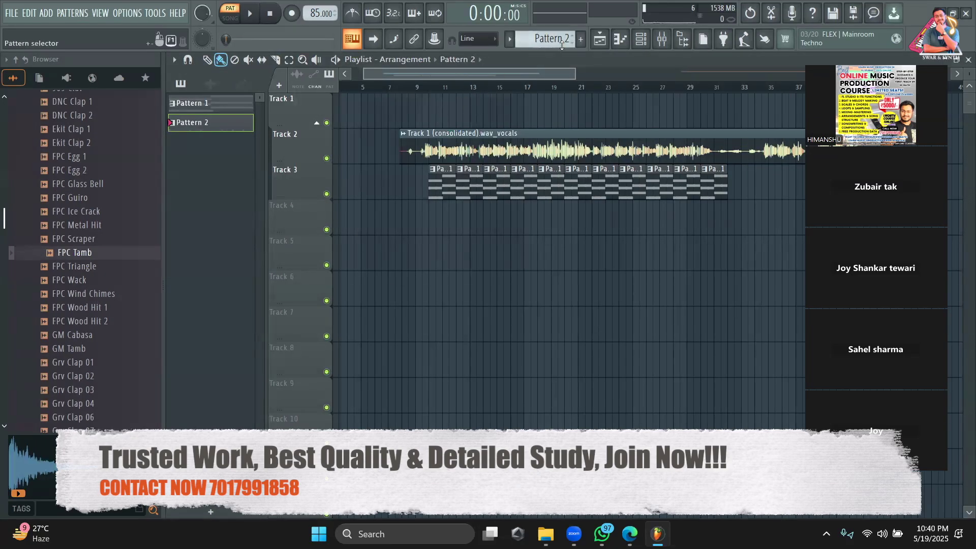
{"action": "left_click", "coordinate": [639, 38]}
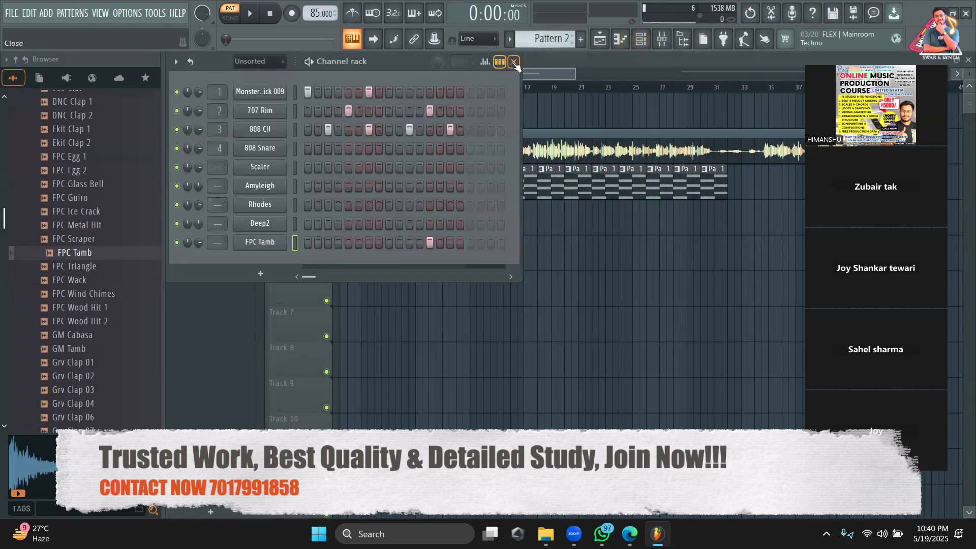
{"action": "left_click", "coordinate": [513, 63]}
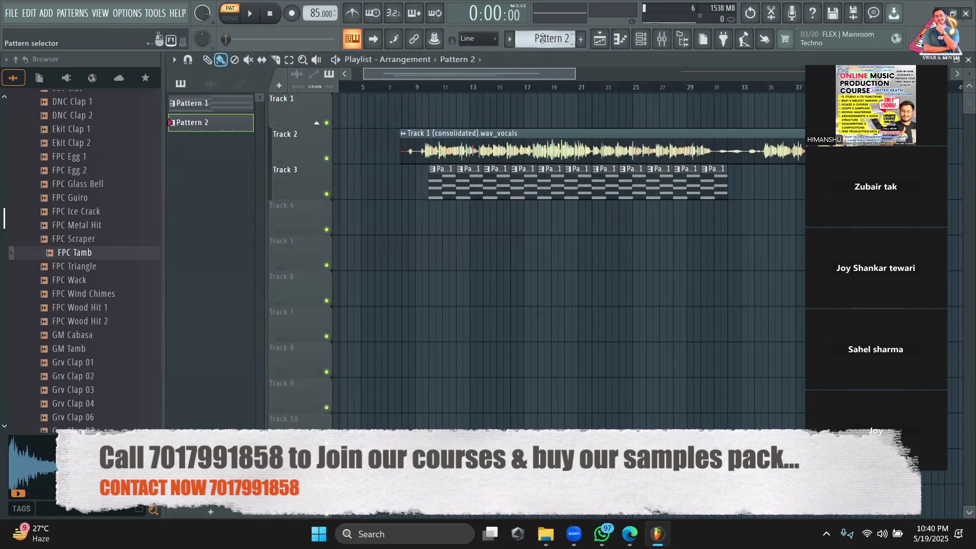
Step: Paint Pattern 2 clips along Track 1 from bar 10 through bar 31, switch to song mode, and play from just before bar 10
{"action": "left_click_drag", "start_coordinate": [436, 119], "coordinate": [724, 113]}
{"action": "left_click", "coordinate": [423, 88]}
{"action": "key", "text": "l"}
{"action": "key", "text": "space"}
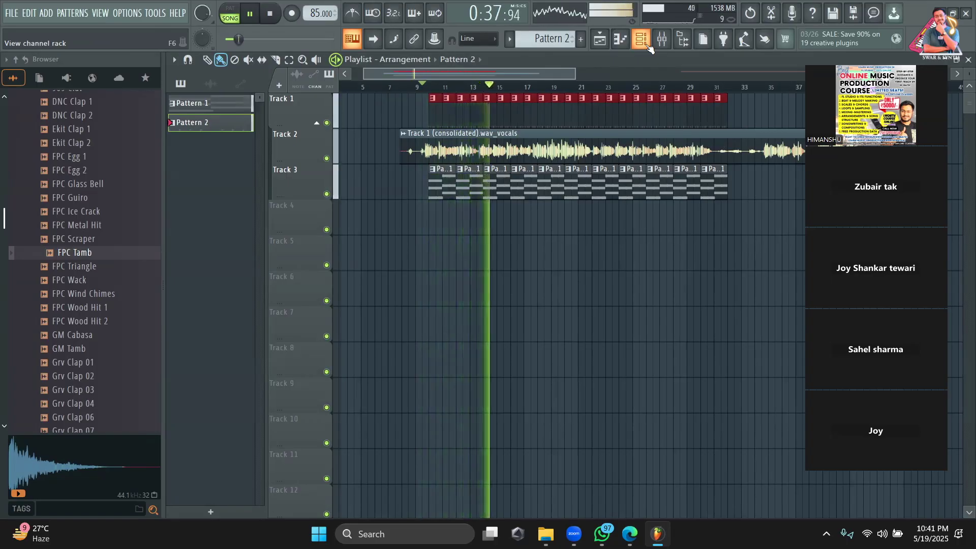
{"action": "key", "text": "space"}
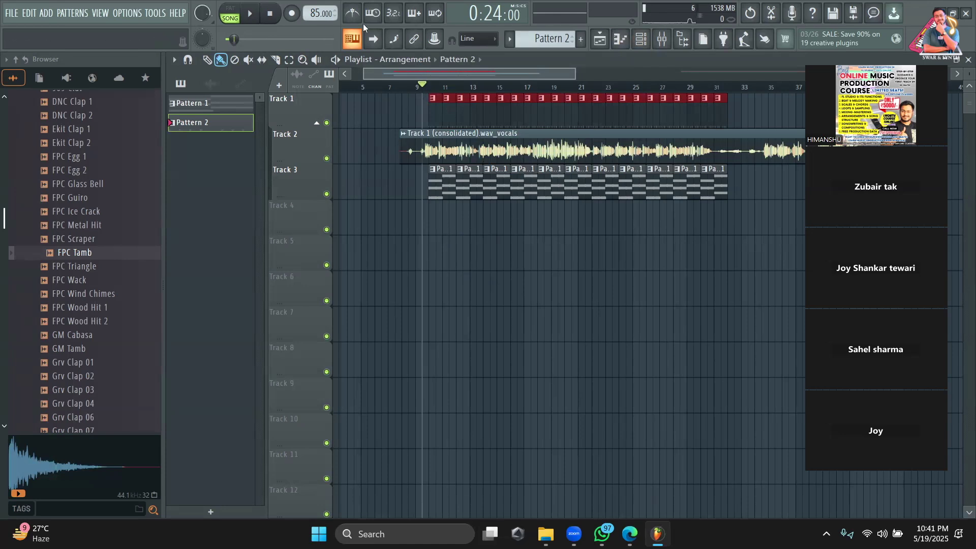
Step: Play the drums, vocals and chords together from bar 10
{"action": "left_click", "coordinate": [430, 87]}
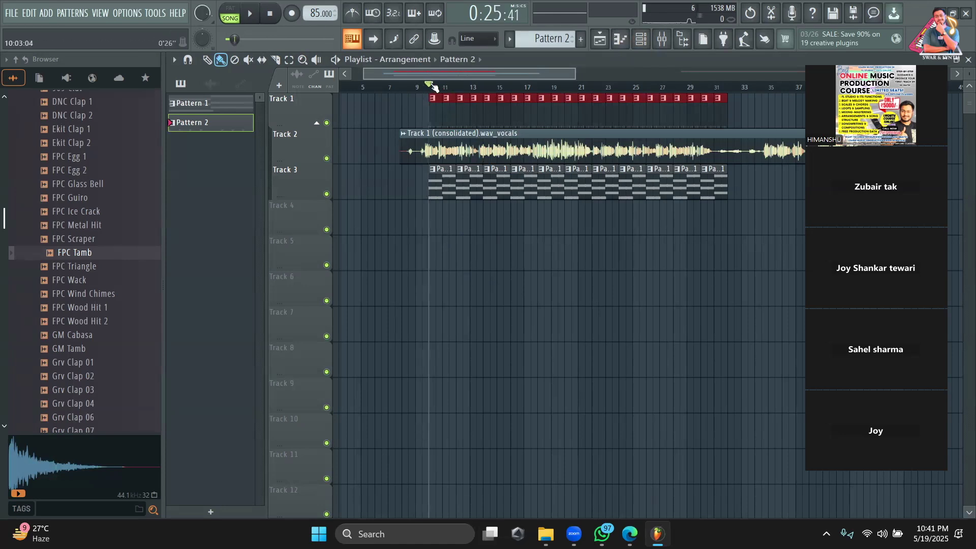
{"action": "key", "text": "space"}
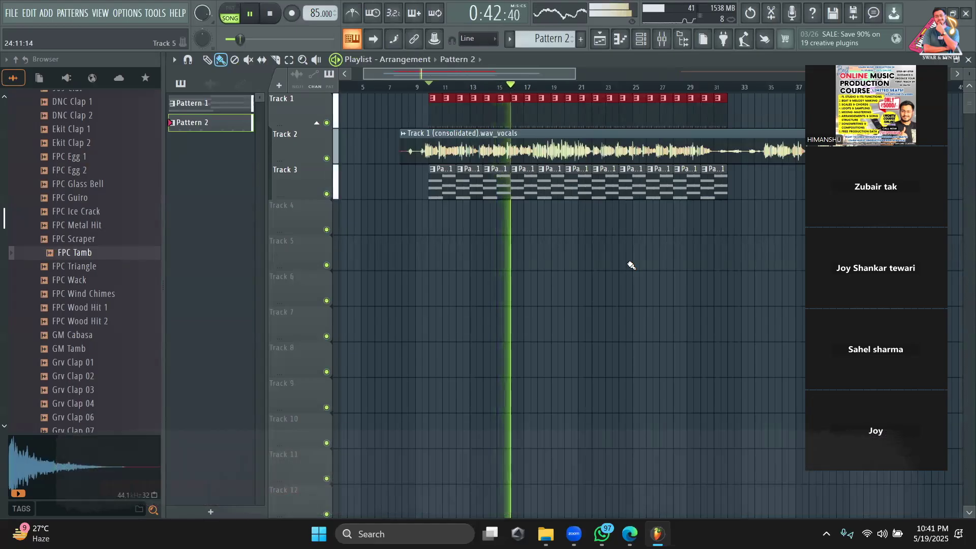
{"action": "key", "text": "space"}
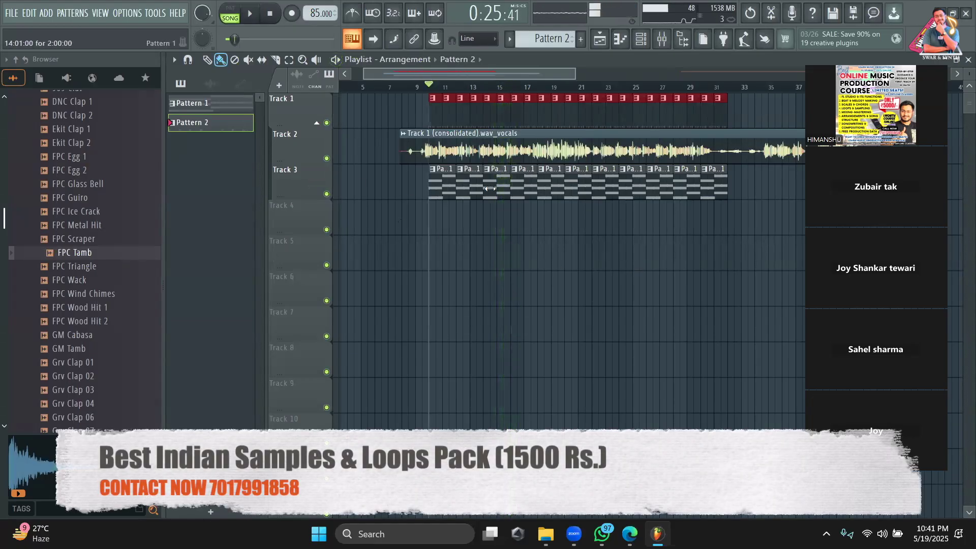
Step: Add a new Sytrus channel to the channel rack from the Synth classic generators in the plugin database
{"action": "left_click", "coordinate": [16, 59]}
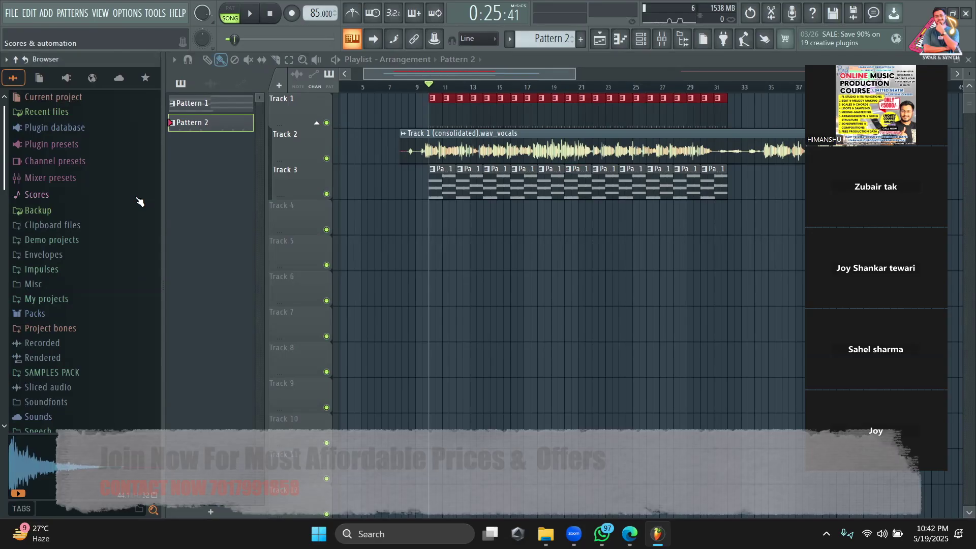
{"action": "left_click", "coordinate": [641, 40]}
{"action": "left_click", "coordinate": [270, 190]}
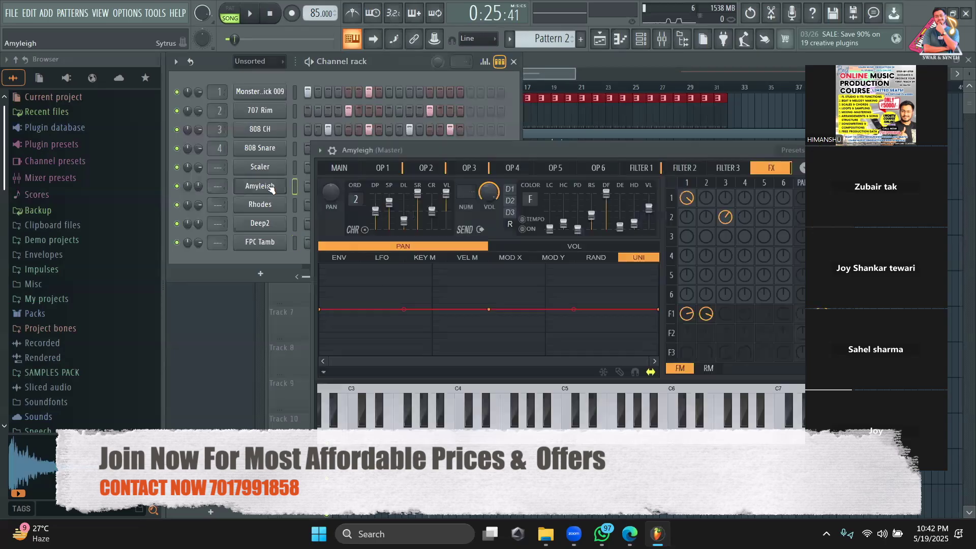
{"action": "left_click", "coordinate": [66, 127]}
{"action": "left_click", "coordinate": [66, 162]}
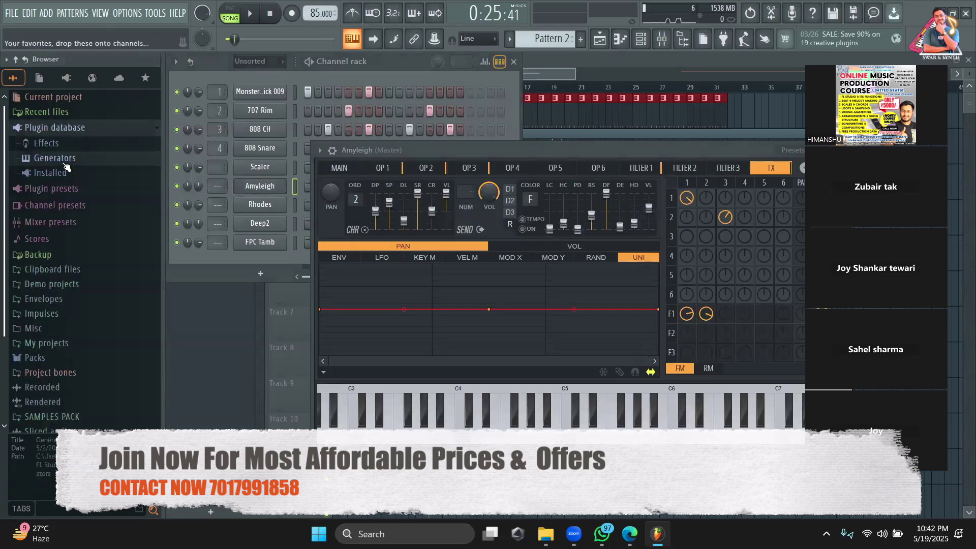
{"action": "left_click", "coordinate": [235, 77]}
{"action": "left_click", "coordinate": [87, 282]}
{"action": "scroll", "coordinate": [87, 306], "scroll_direction": "down", "scroll_amount": 10}
{"action": "scroll", "coordinate": [87, 342], "scroll_direction": "down", "scroll_amount": 5}
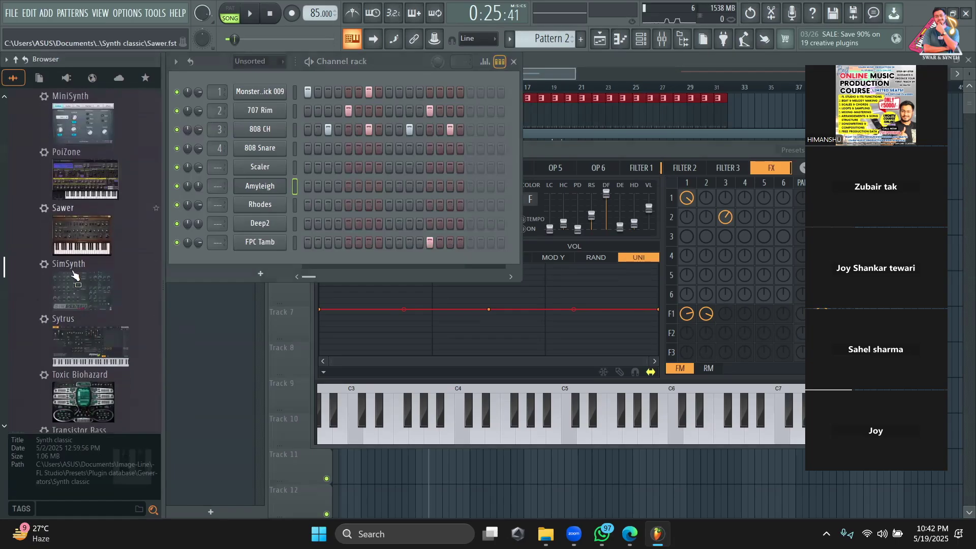
{"action": "left_click_drag", "start_coordinate": [89, 207], "coordinate": [224, 277]}
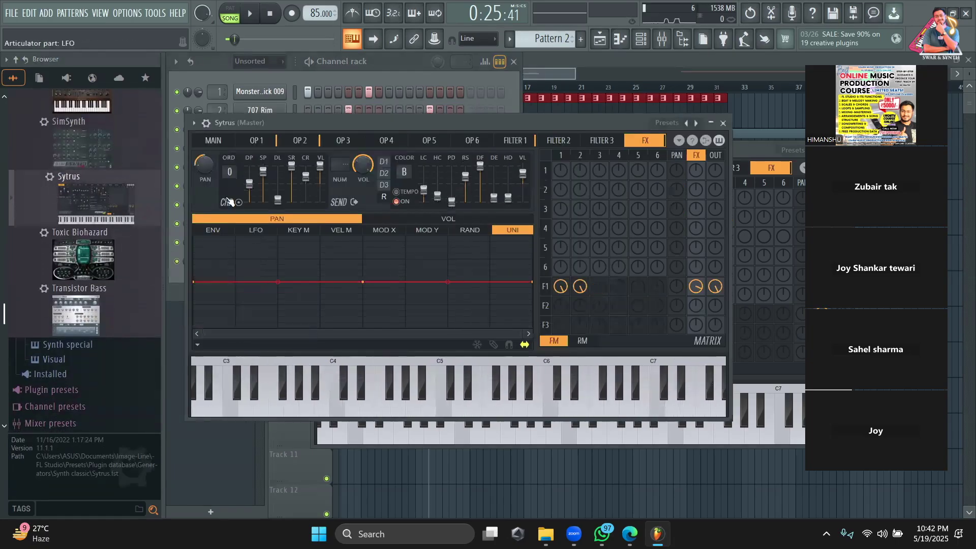
Step: Look through the preset list of the new Sytrus channel without choosing a preset
{"action": "left_click", "coordinate": [193, 122]}
{"action": "mouse_move", "coordinate": [206, 157]}
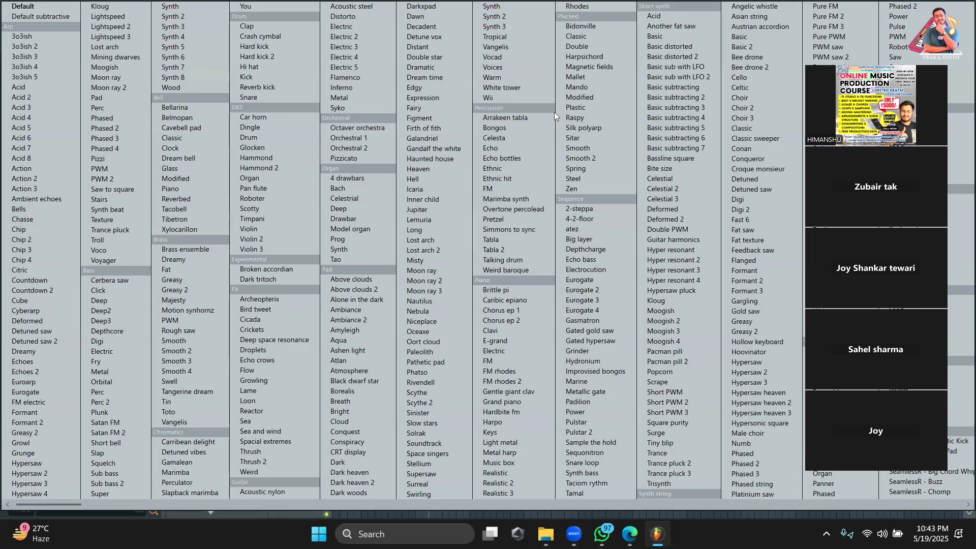
{"action": "key", "text": "Escape"}
{"action": "left_click", "coordinate": [385, 75]}
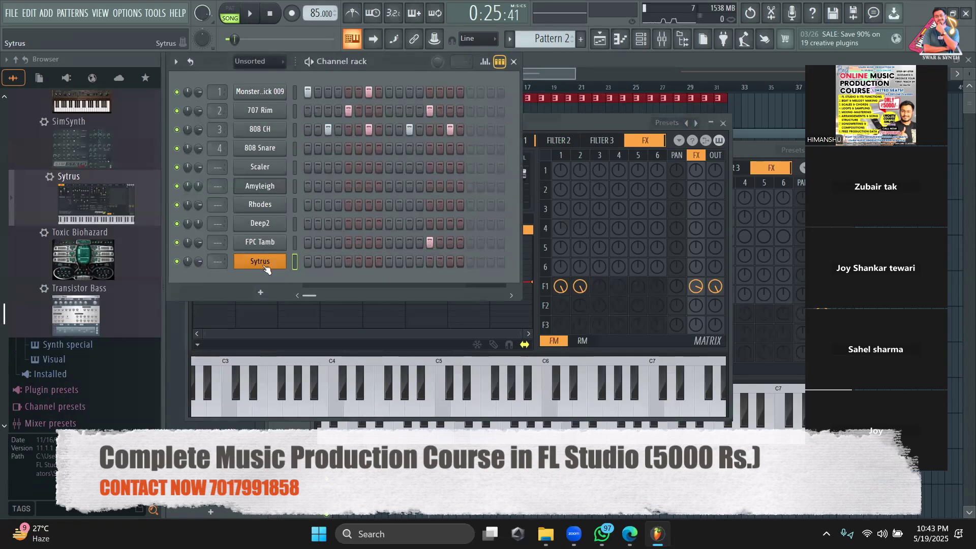
Step: Expand the Packs folder in the browser to view its sound categories
{"action": "scroll", "coordinate": [76, 254], "scroll_direction": "down", "scroll_amount": 6}
{"action": "left_click", "coordinate": [69, 277]}
{"action": "scroll", "coordinate": [69, 297], "scroll_direction": "down", "scroll_amount": 4}
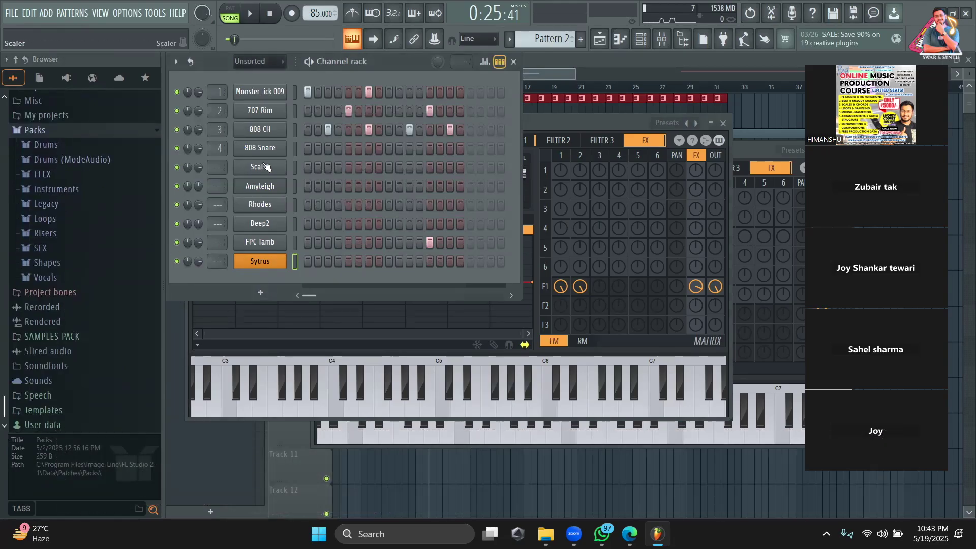
Step: Open the Scaler plugin and audition the Db maj chord of the Db Major scale
{"action": "left_click", "coordinate": [265, 167]}
{"action": "left_click_drag", "start_coordinate": [469, 62], "coordinate": [399, 71]}
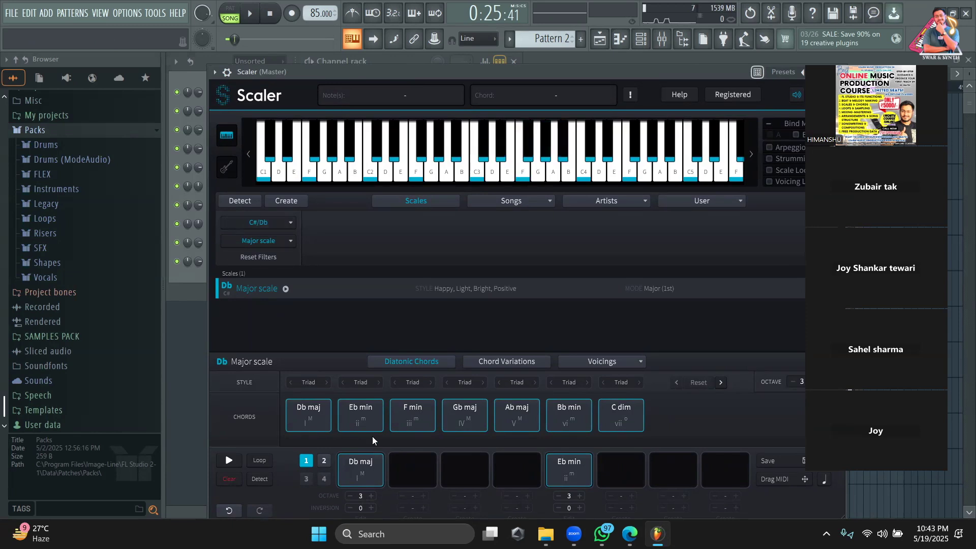
{"action": "left_click", "coordinate": [315, 417]}
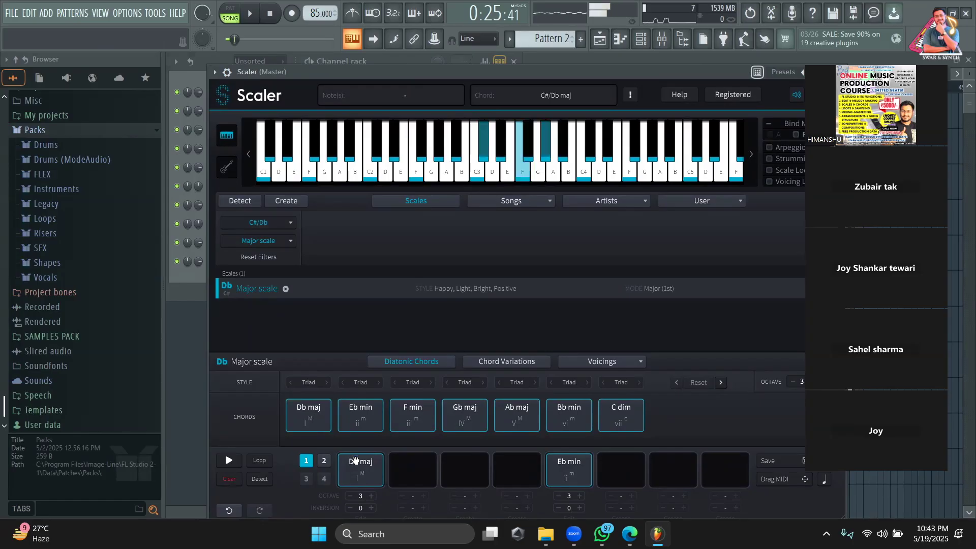
{"action": "left_click", "coordinate": [327, 425]}
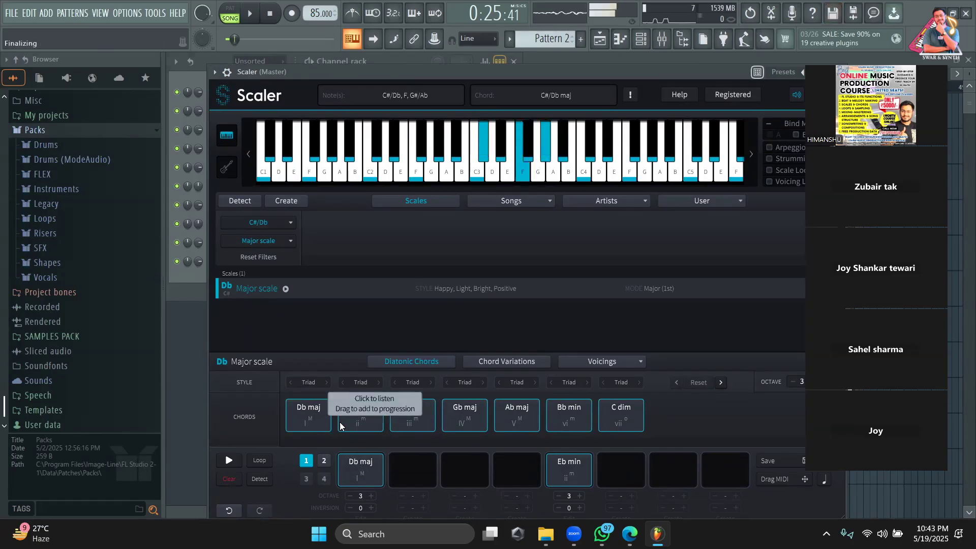
Step: Audition the Eb min chord of the Db Major scale in Scaler
{"action": "left_click", "coordinate": [374, 429]}
{"action": "left_click", "coordinate": [374, 428]}
{"action": "left_click", "coordinate": [372, 425]}
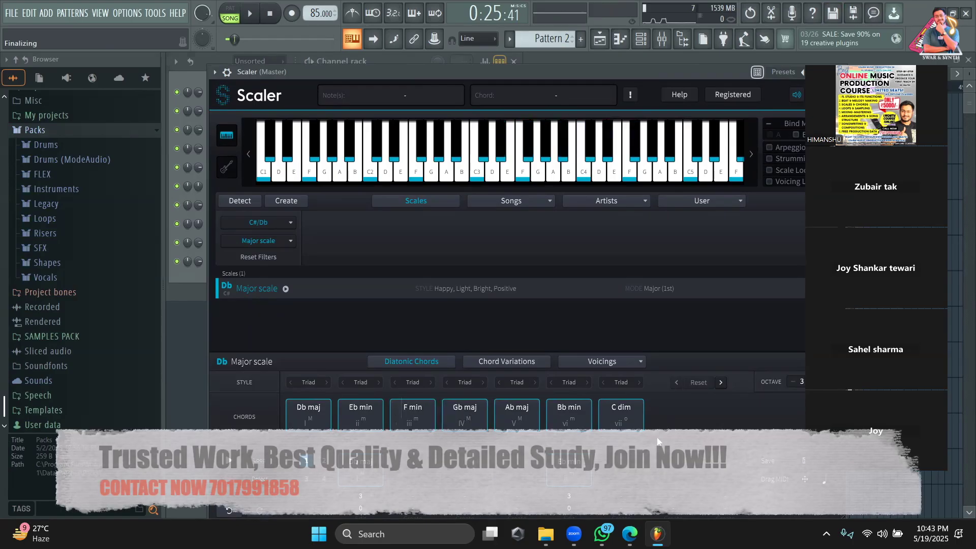
Step: Switch to the empty Pattern 5 and move the Scaler window aside to reach the Sytrus channel
{"action": "left_click_drag", "start_coordinate": [418, 74], "coordinate": [438, 114]}
{"action": "left_click", "coordinate": [558, 100]}
{"action": "left_click_drag", "start_coordinate": [545, 115], "coordinate": [594, 55]}
{"action": "left_click", "coordinate": [632, 405]}
{"action": "left_click_drag", "start_coordinate": [640, 450], "coordinate": [267, 285]}
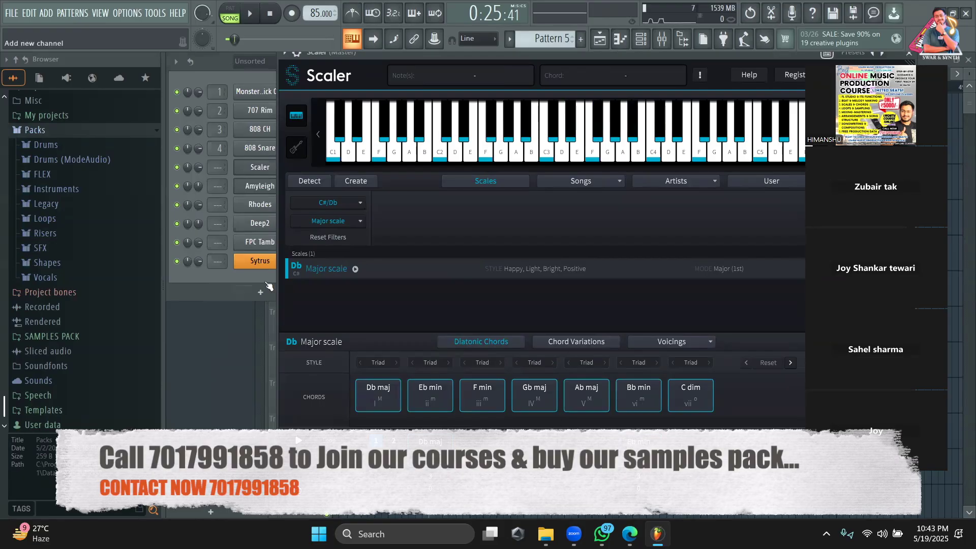
{"action": "left_click", "coordinate": [257, 284]}
Step: Place Eb min directly after Db maj in Scaler's progression and transfer its MIDI to the Sytrus channel's piano roll
{"action": "left_click", "coordinate": [432, 442]}
{"action": "left_click", "coordinate": [653, 441]}
{"action": "left_click", "coordinate": [639, 445]}
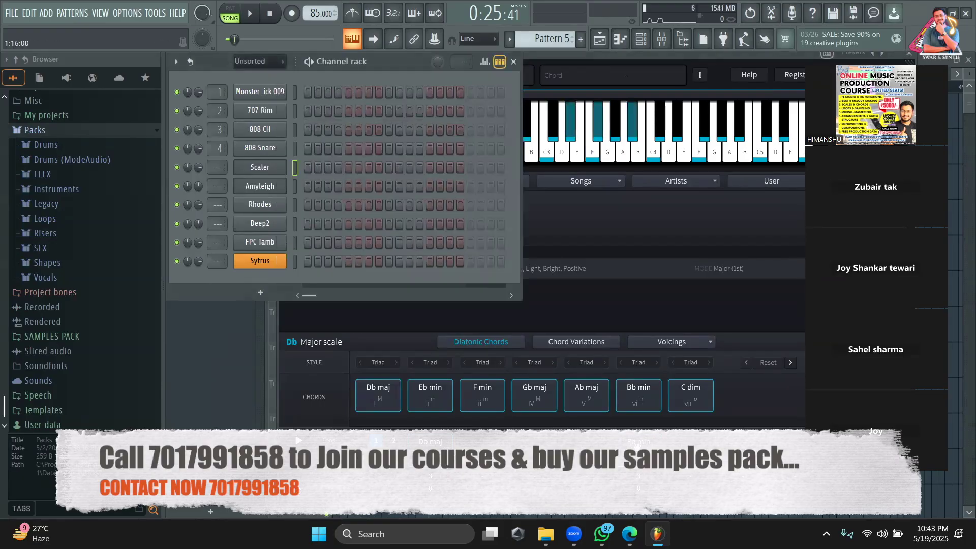
{"action": "left_click_drag", "start_coordinate": [572, 54], "coordinate": [651, 84]}
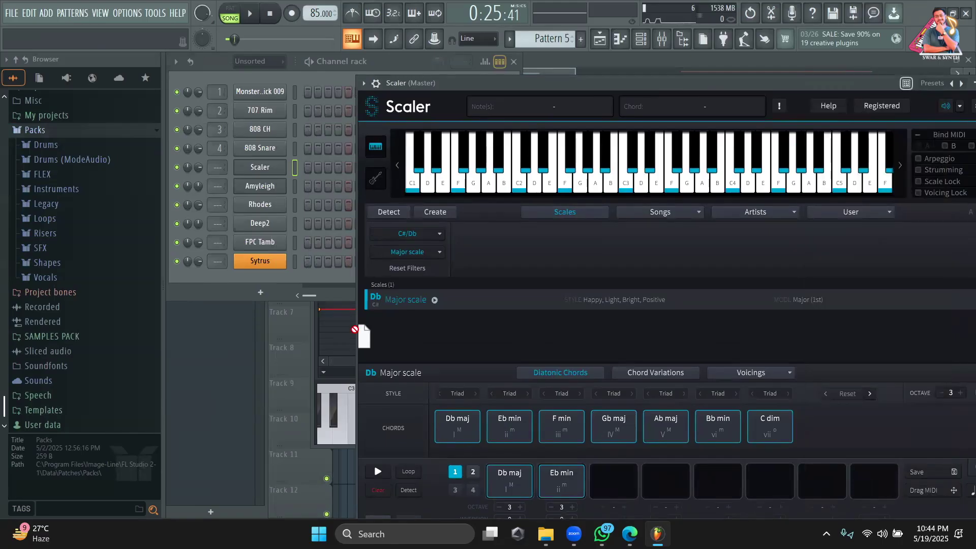
{"action": "left_click", "coordinate": [275, 268]}
{"action": "left_click", "coordinate": [322, 264]}
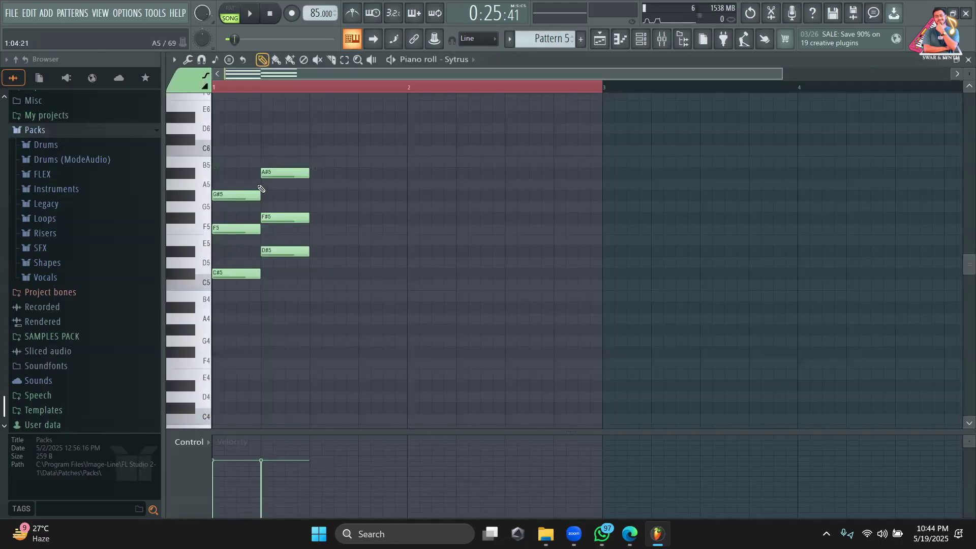
Step: Switch playback to pattern mode and play back the two Sytrus chords
{"action": "left_click", "coordinate": [231, 13]}
{"action": "left_click", "coordinate": [244, 14]}
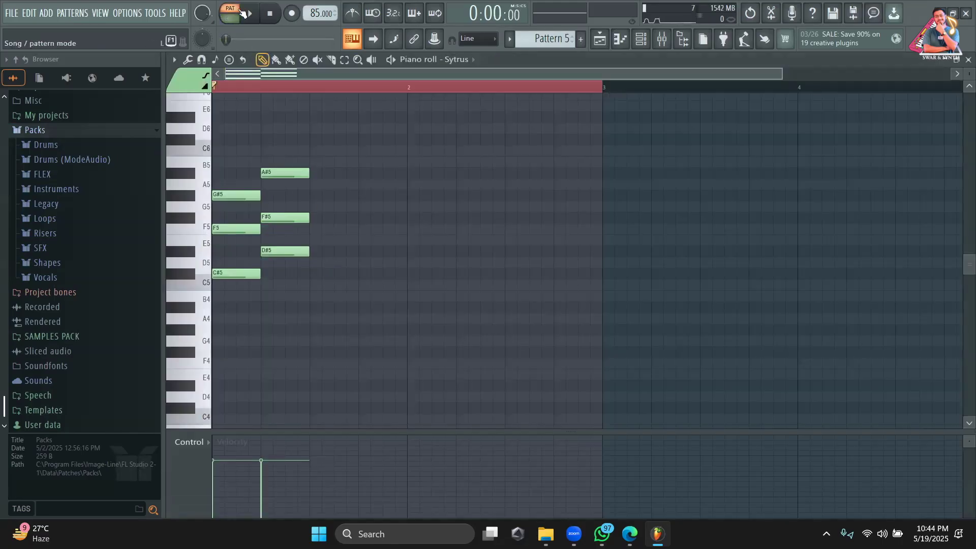
{"action": "left_click", "coordinate": [247, 14]}
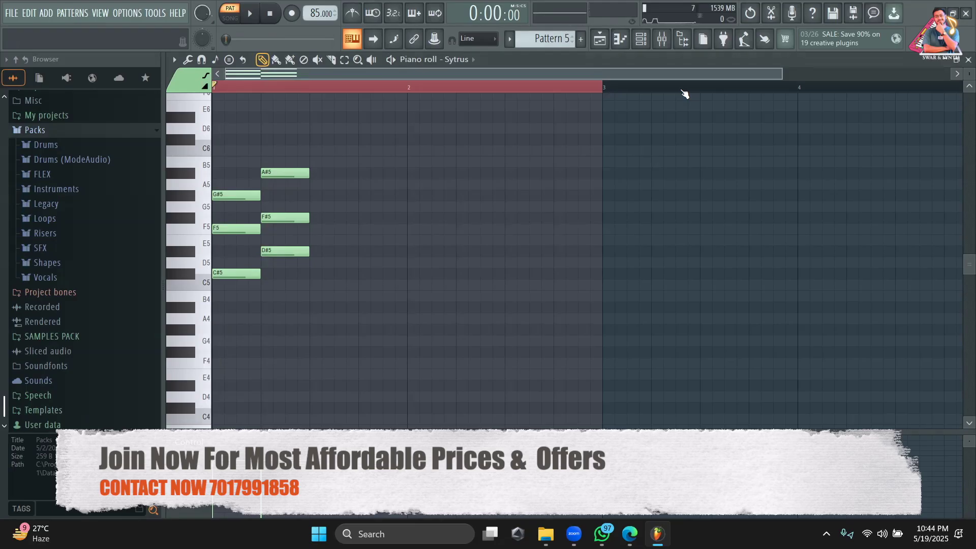
Step: Check the Sytrus channel's FX settings, bring Scaler back up and reposition its window
{"action": "left_click", "coordinate": [640, 41]}
{"action": "left_click", "coordinate": [282, 261]}
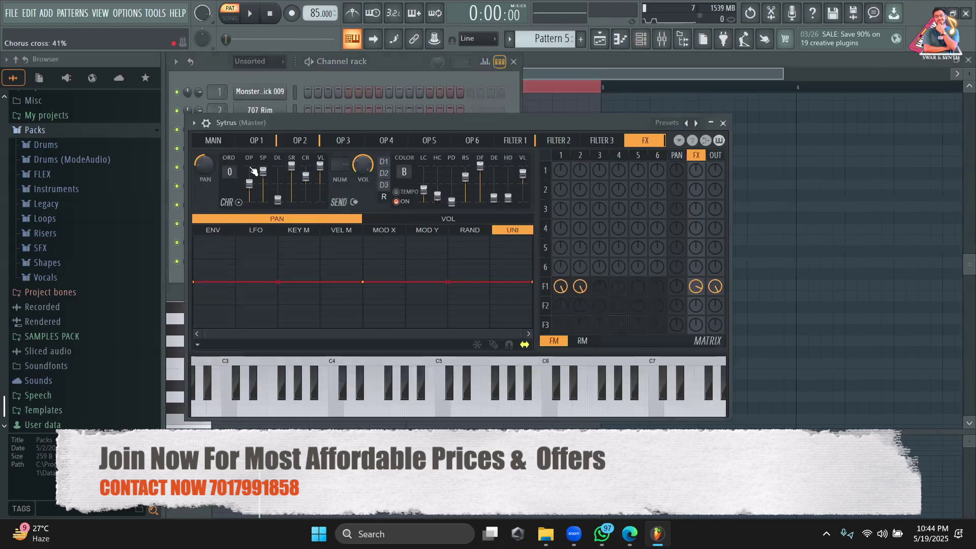
{"action": "left_click", "coordinate": [288, 90]}
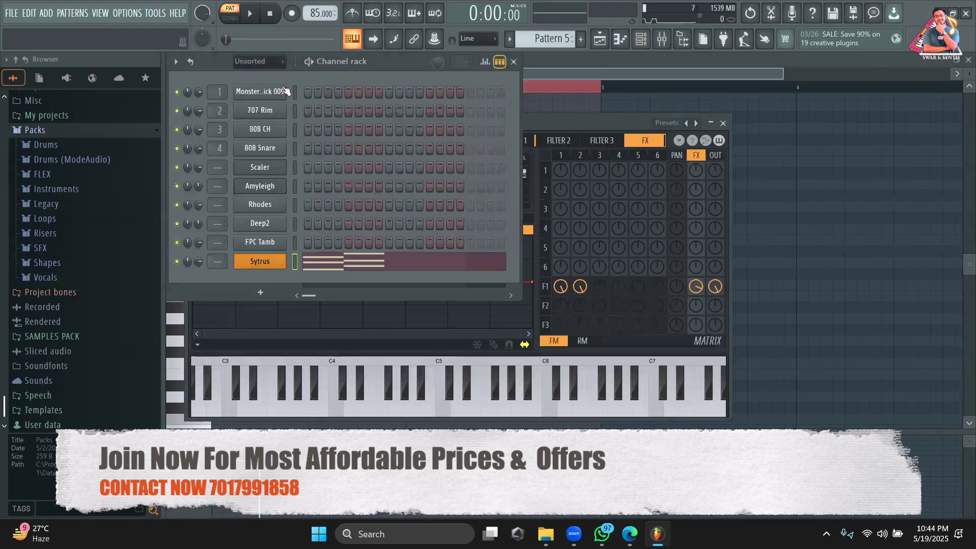
{"action": "left_click", "coordinate": [260, 168]}
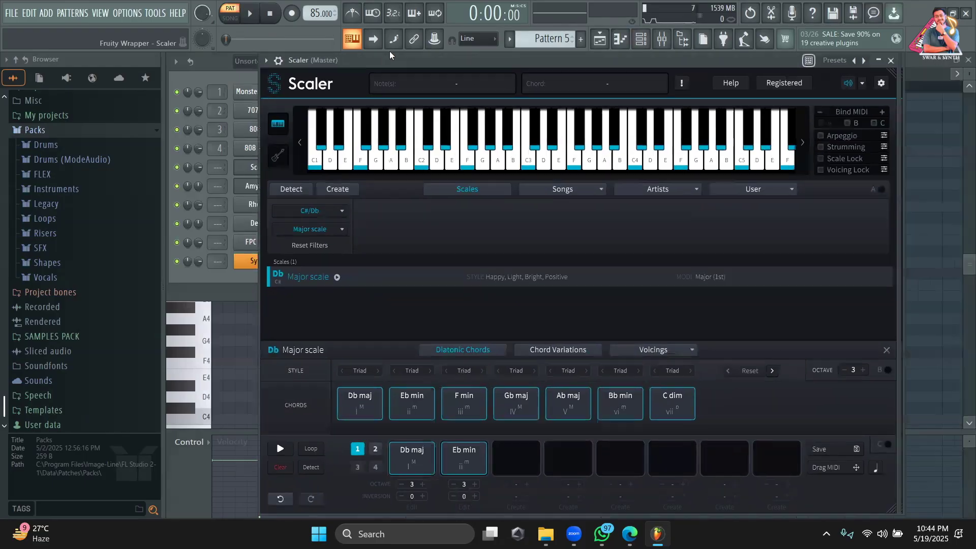
{"action": "left_click_drag", "start_coordinate": [390, 53], "coordinate": [382, 46]}
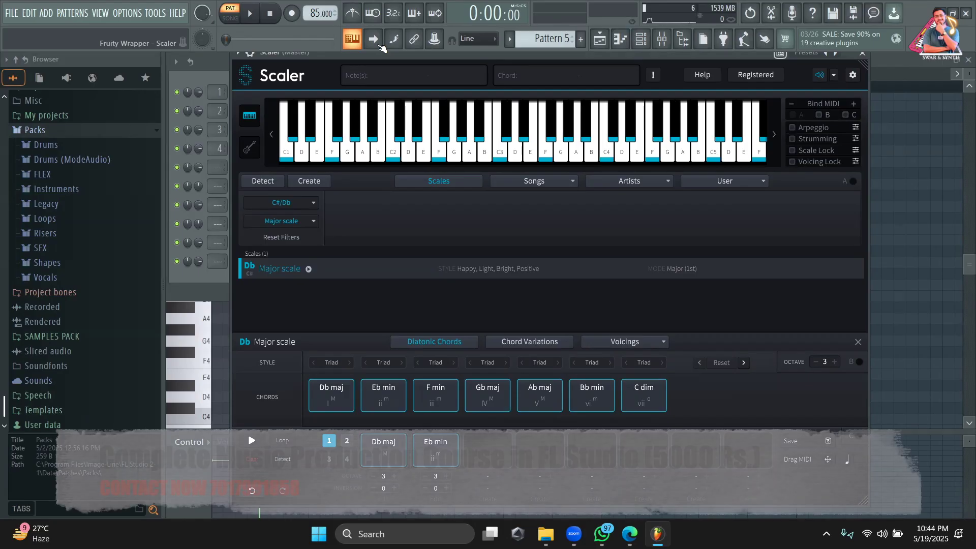
Step: Look through the installed plugins in the plugin manager and close it
{"action": "left_click", "coordinate": [134, 18]}
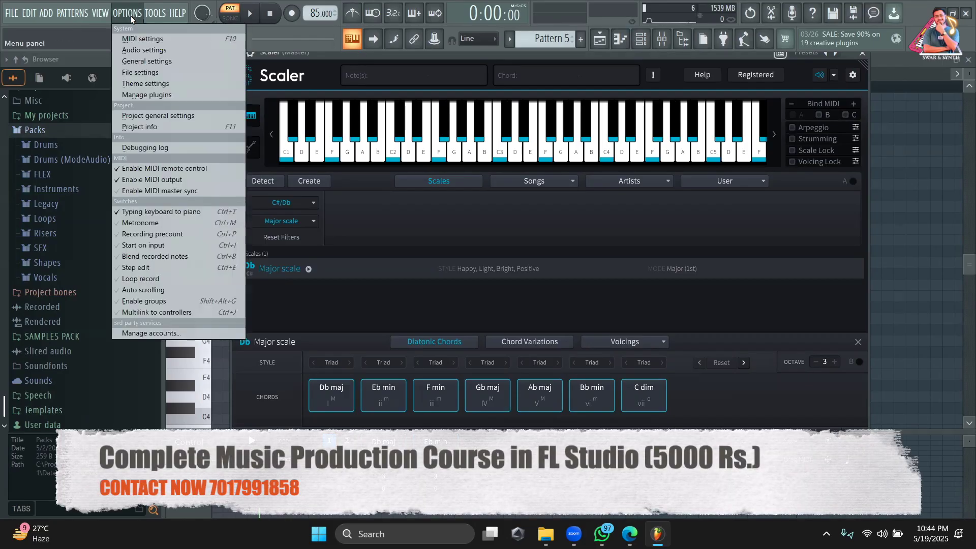
{"action": "left_click", "coordinate": [151, 95]}
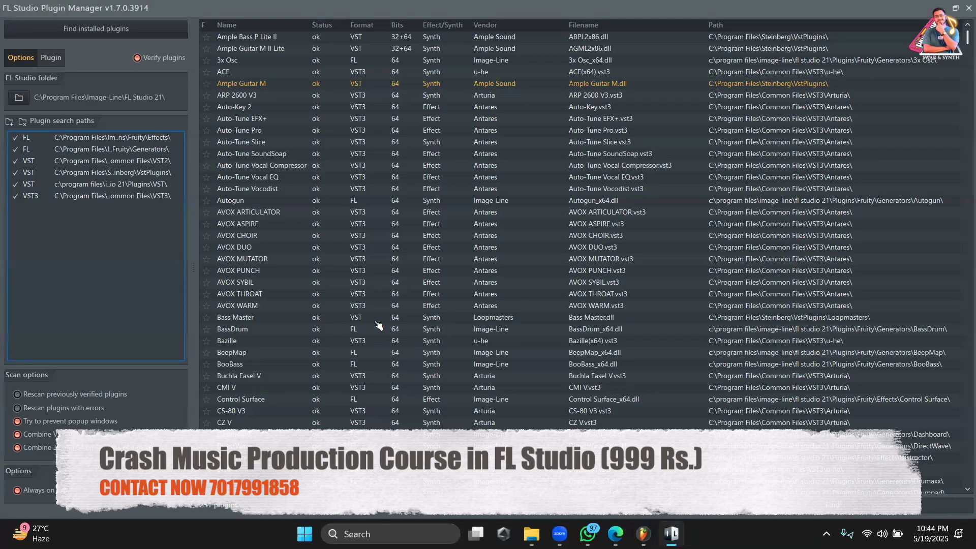
{"action": "left_click", "coordinate": [968, 9]}
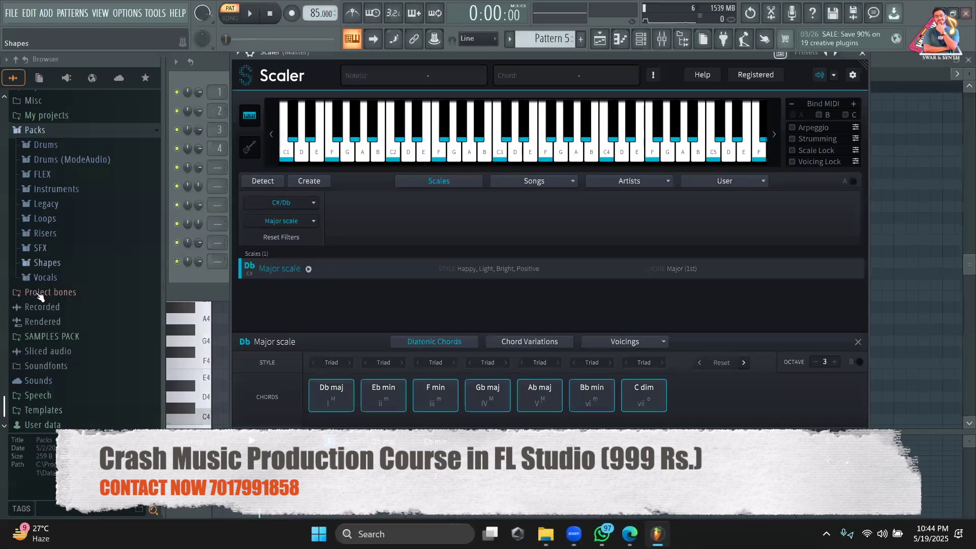
Step: Browse the installed VST generators in the plugin database and return to the channel rack
{"action": "scroll", "coordinate": [79, 209], "scroll_direction": "up", "scroll_amount": 10}
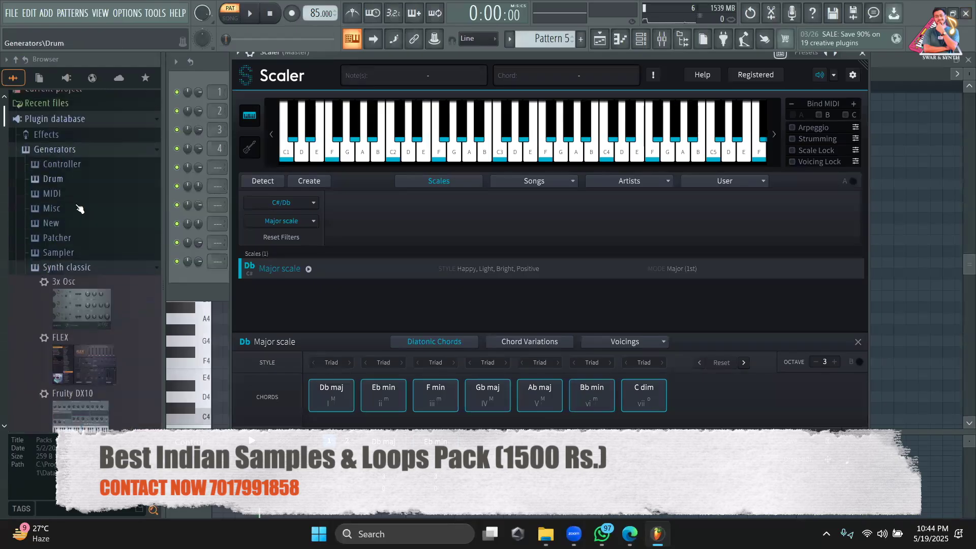
{"action": "left_click", "coordinate": [73, 162]}
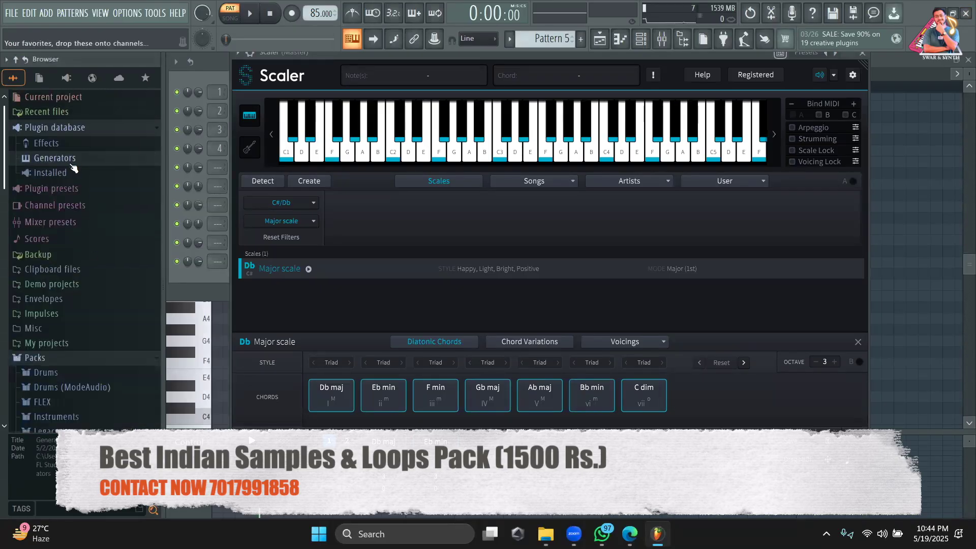
{"action": "left_click", "coordinate": [72, 172]}
{"action": "left_click", "coordinate": [68, 203]}
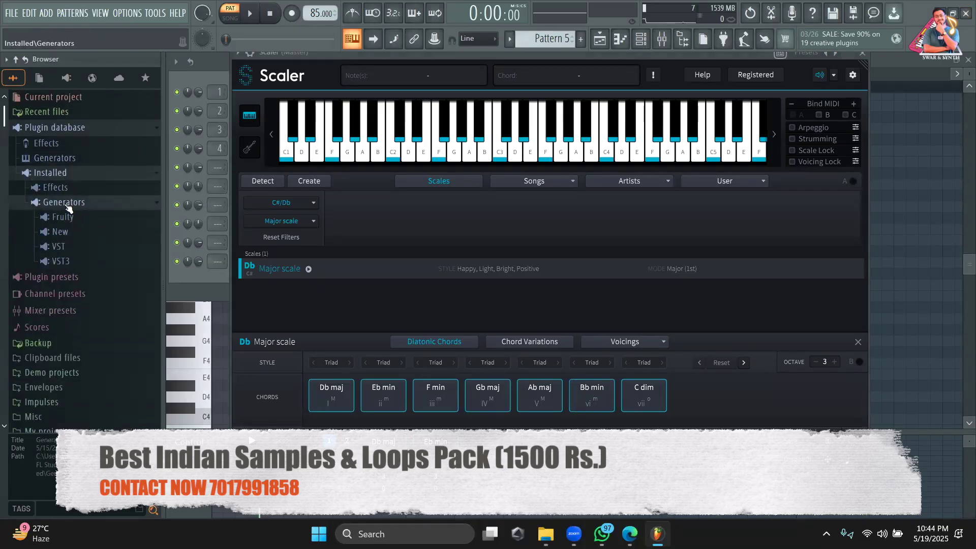
{"action": "left_click", "coordinate": [60, 162]}
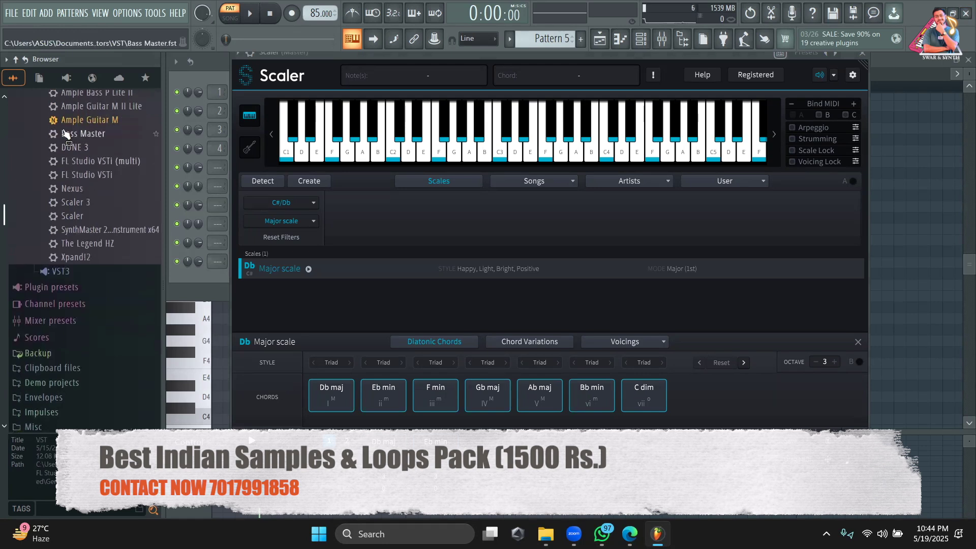
{"action": "left_click", "coordinate": [198, 284]}
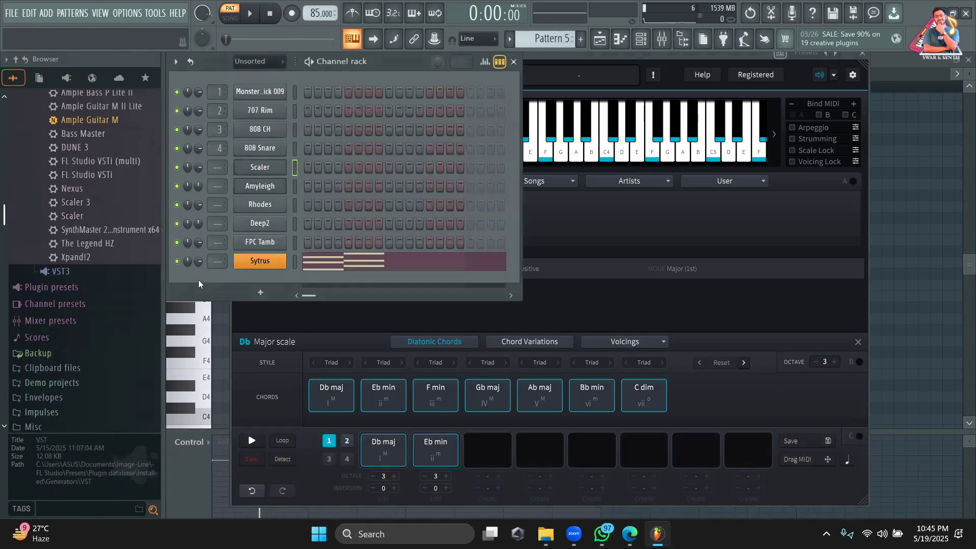